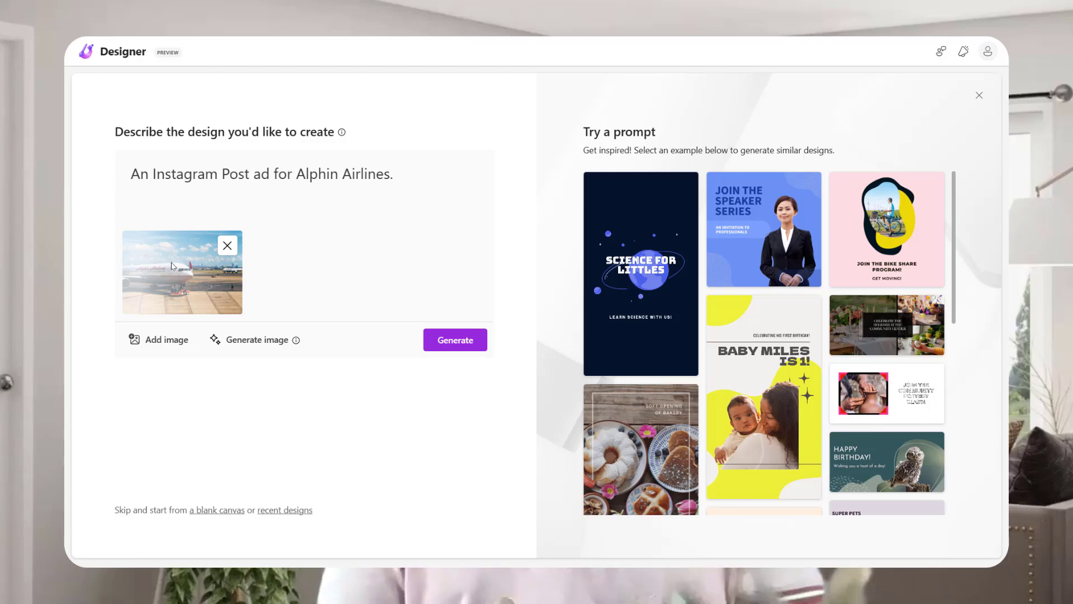
pyautogui.click(455, 346)
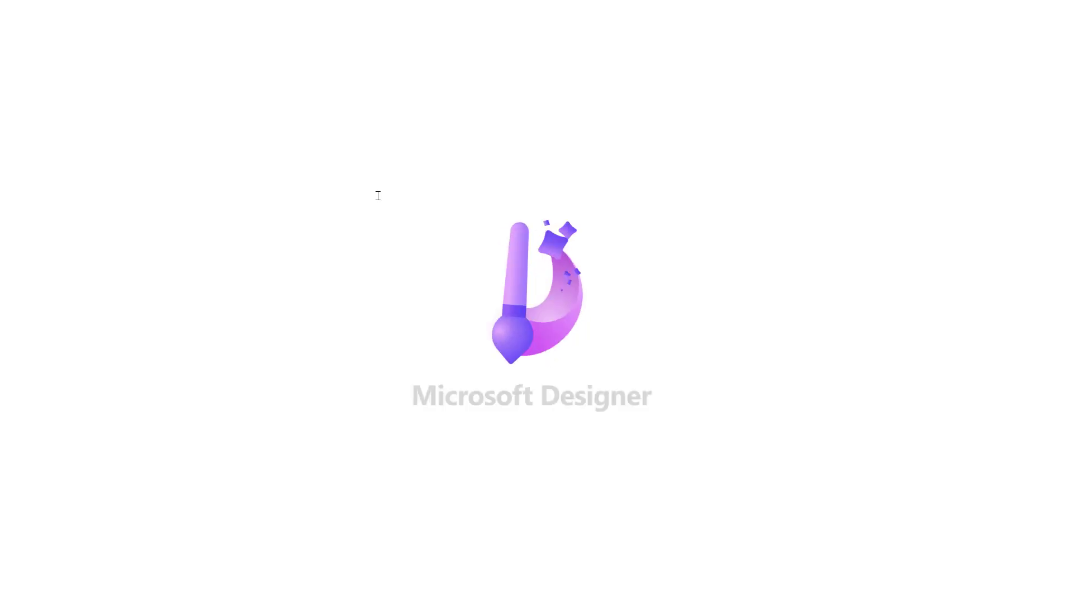
pyautogui.click(378, 195)
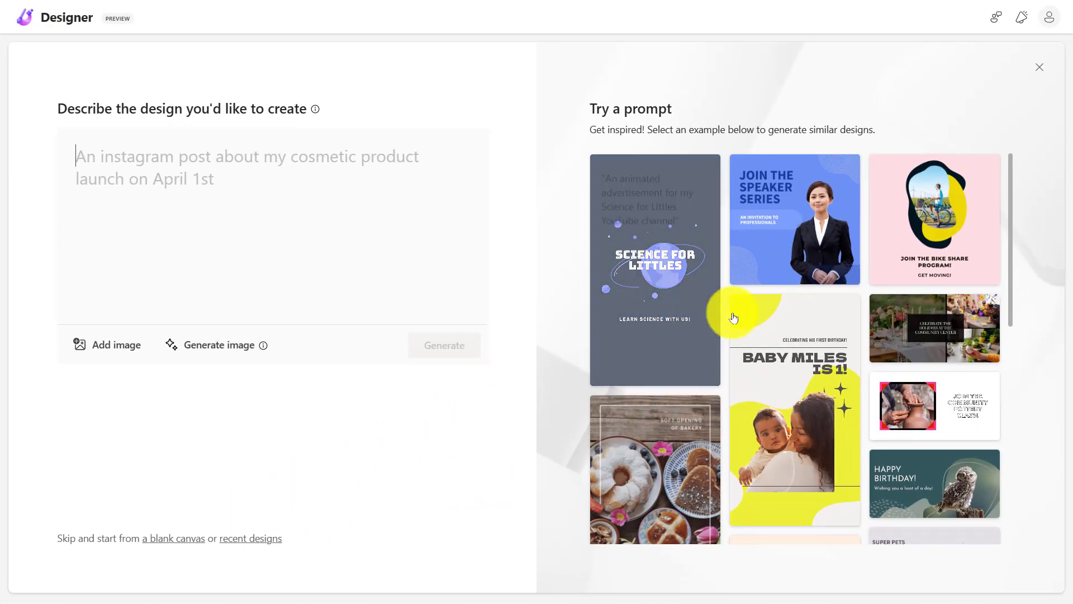
# Look through the example prompts offered as inspiration for similar designs.
pyautogui.moveTo(734, 317)
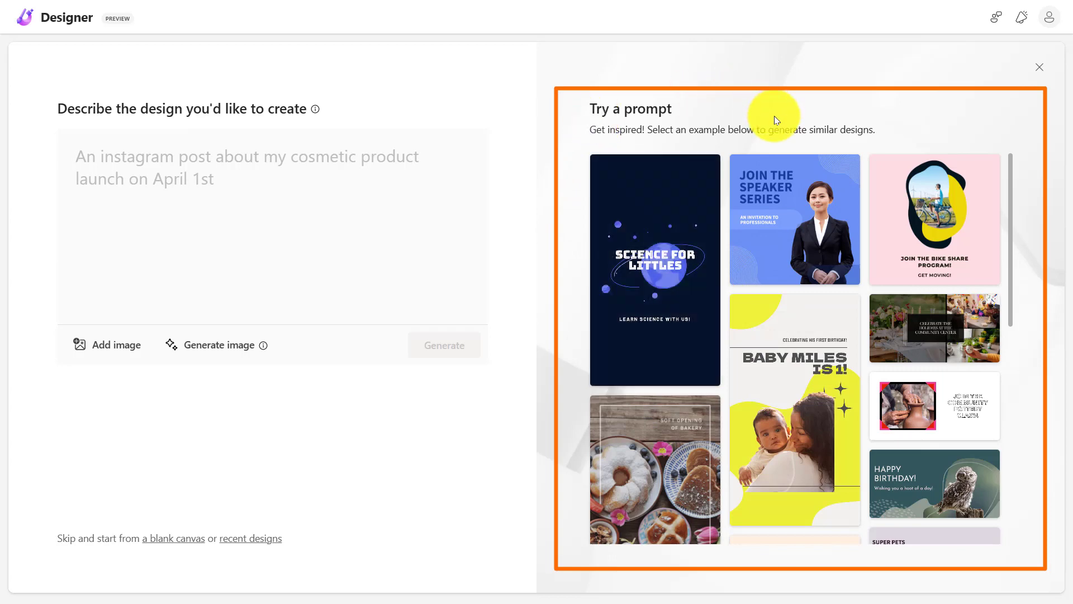
pyautogui.scroll(-7, 789, 356)
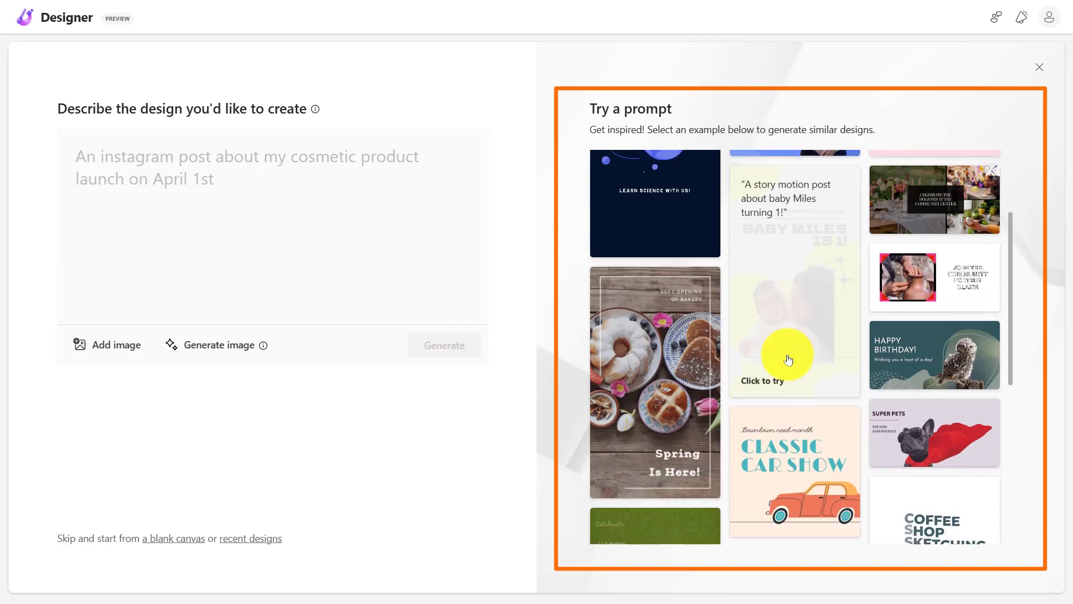
pyautogui.scroll(-2, 789, 359)
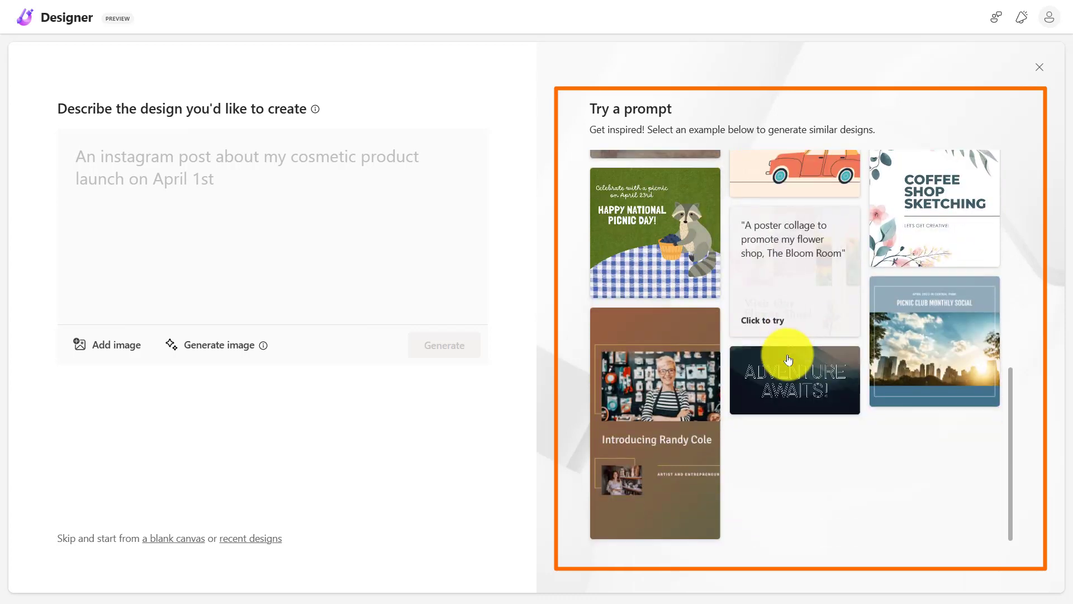
pyautogui.scroll(10, 703, 234)
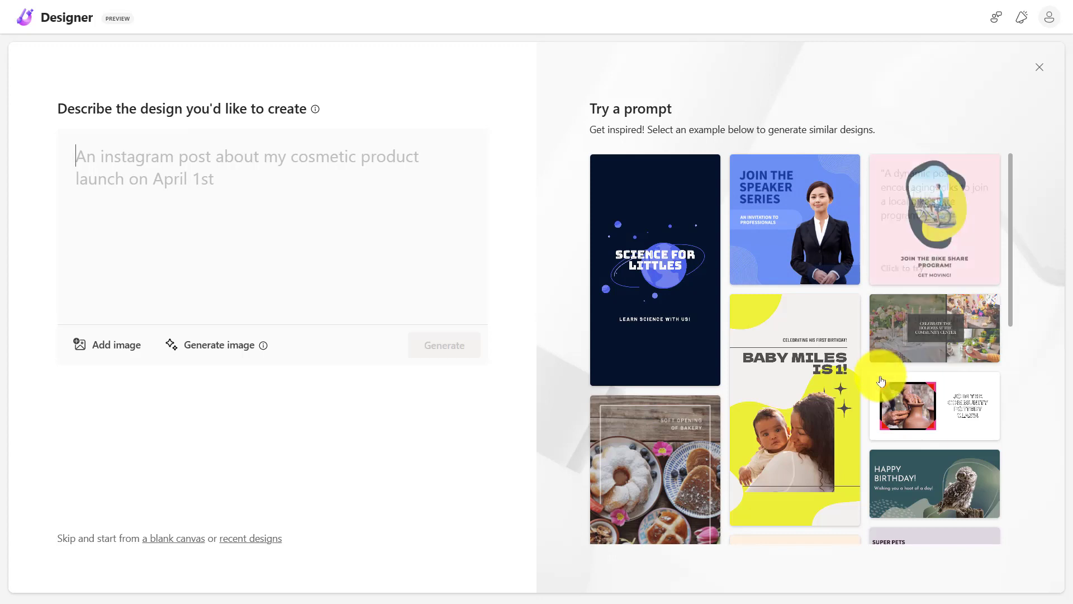
# Generate images from the description "A cat playing Basketball in Outer Space, fisheye lens, 8k", using the suggested style ending.
pyautogui.click(231, 356)
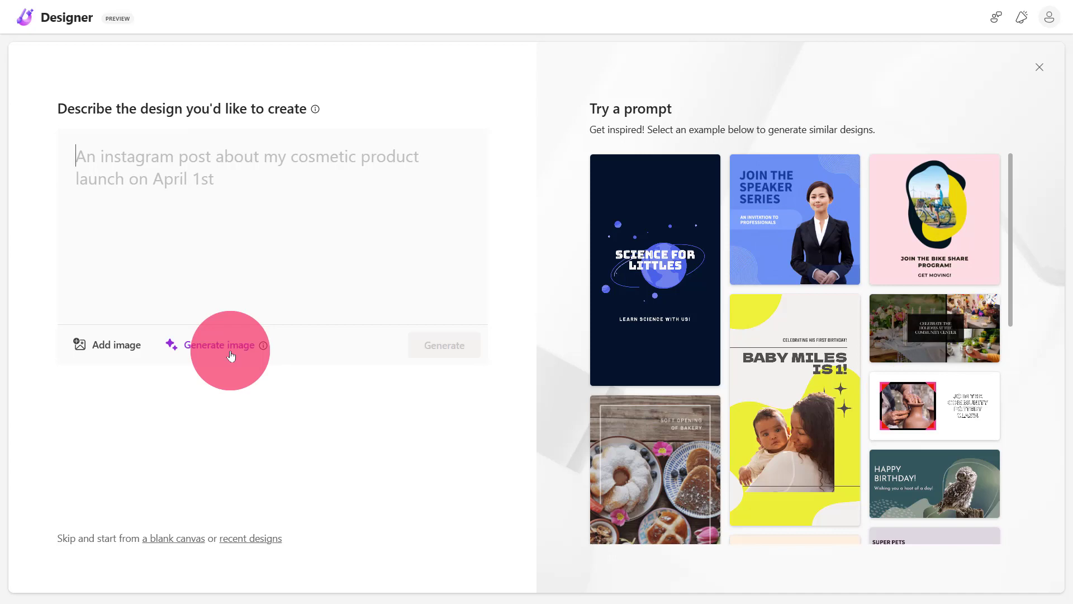
pyautogui.click(231, 355)
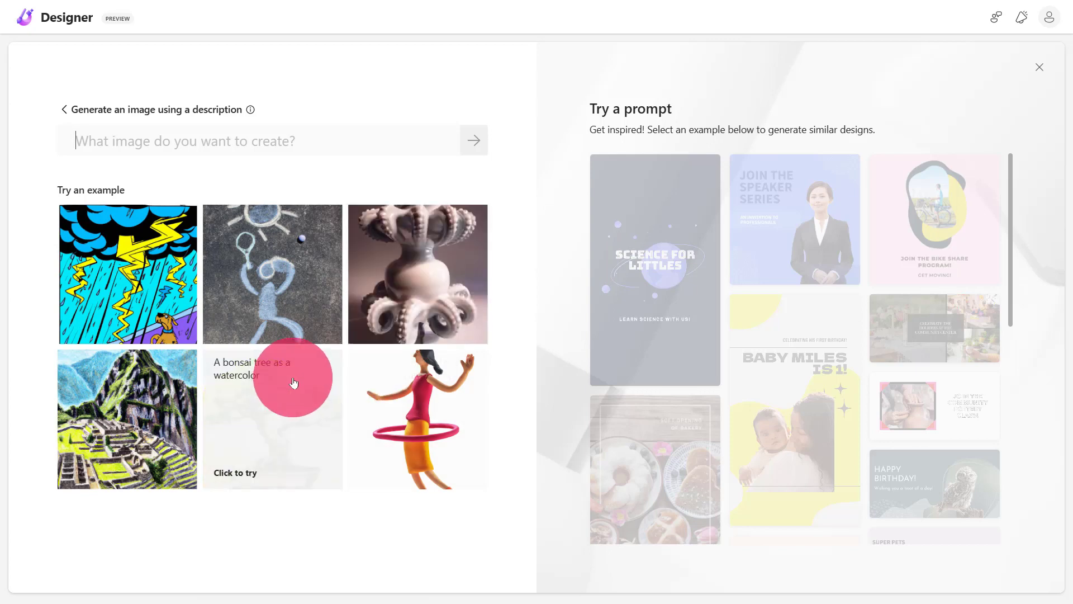
pyautogui.click(151, 145)
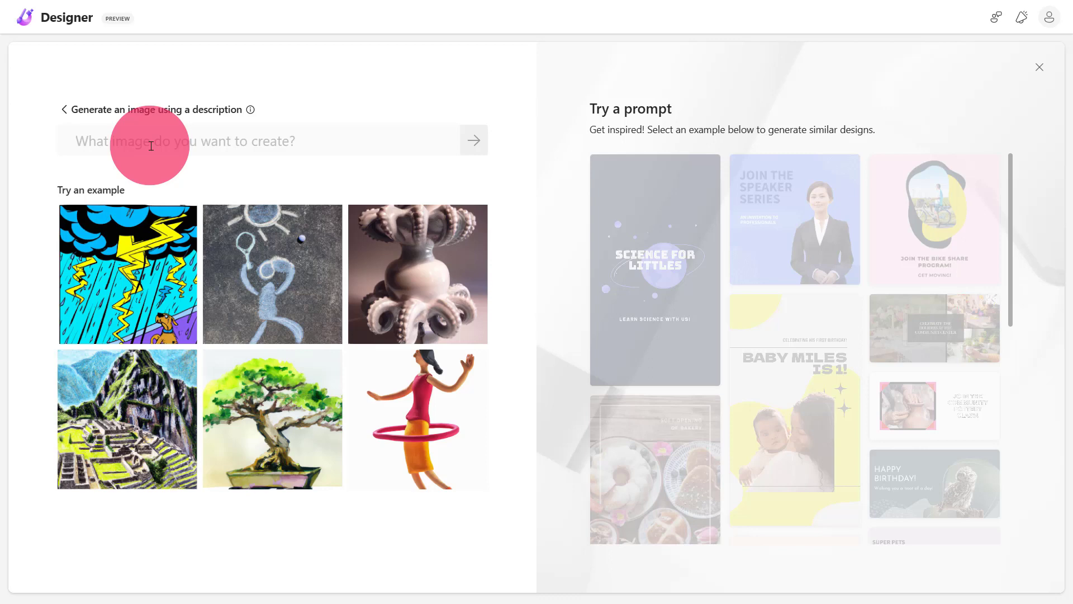
pyautogui.write('A cat playing Basketball in Outer Space')
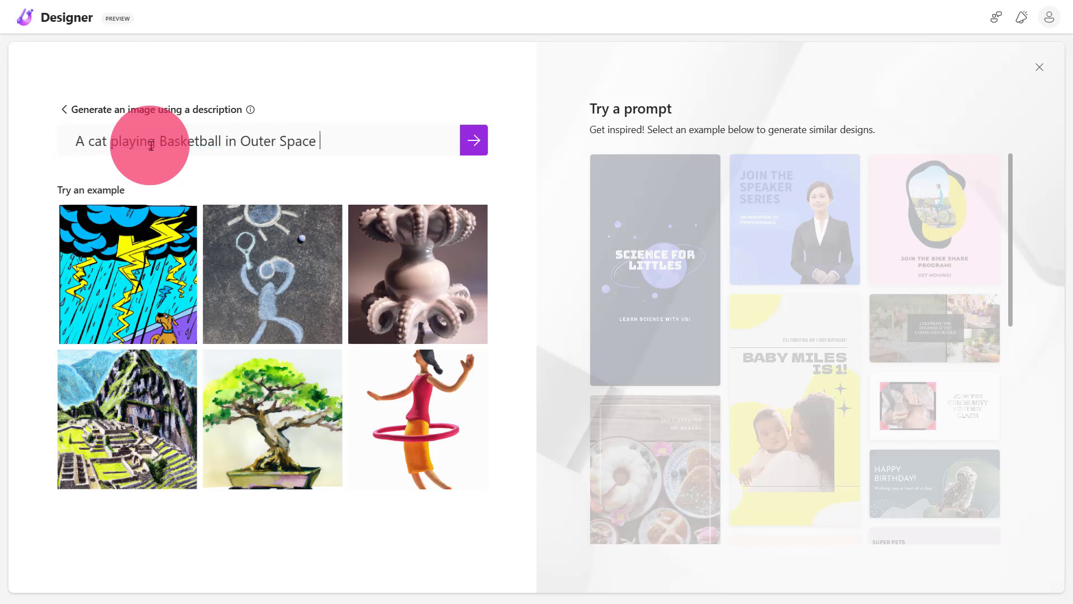
pyautogui.click(188, 248)
pyautogui.click(474, 139)
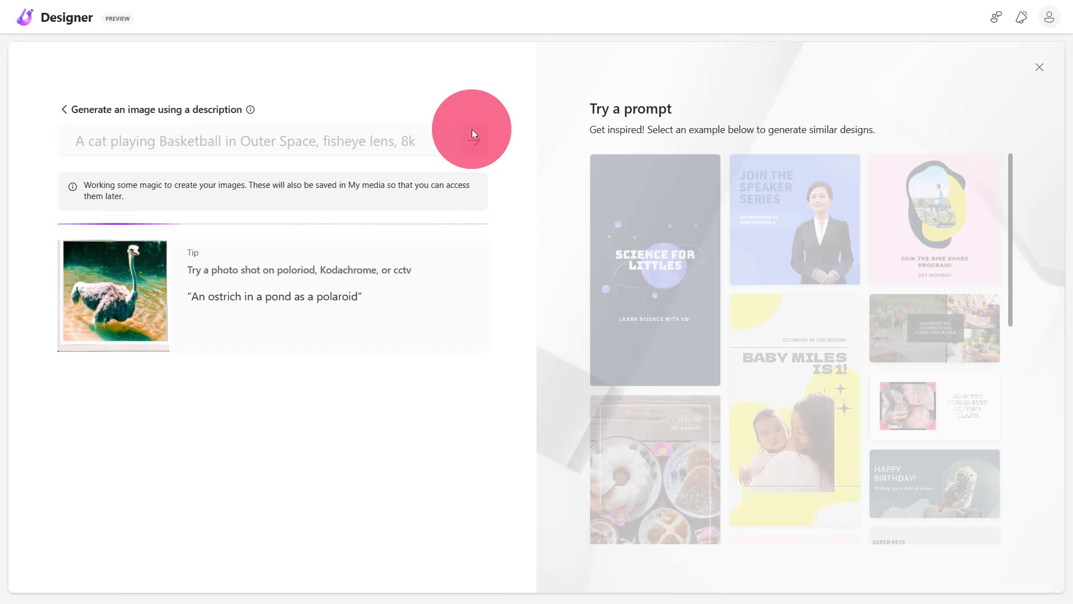
pyautogui.click(324, 243)
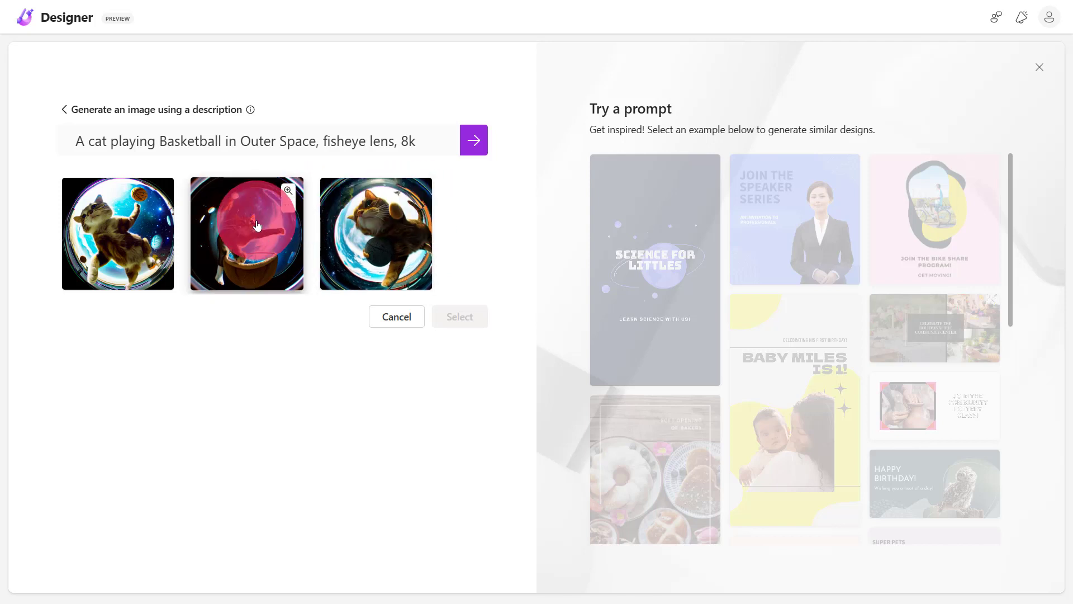
pyautogui.click(257, 225)
pyautogui.click(256, 226)
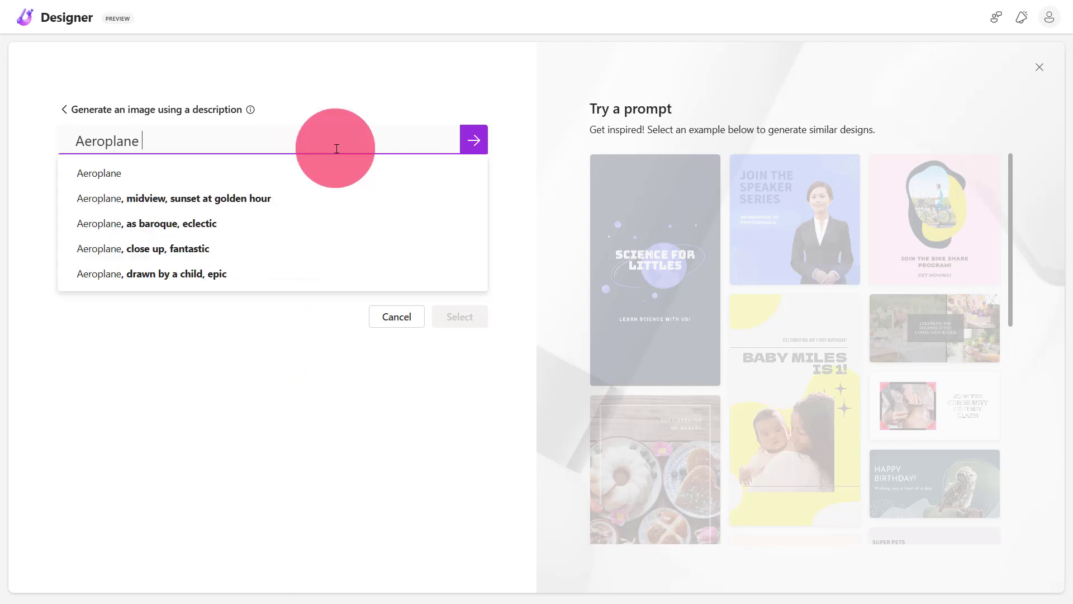
# Generate images from the description "Aeroplane flying in the AIr, as anime, cinematic", using the suggested style ending.
pyautogui.write('f')
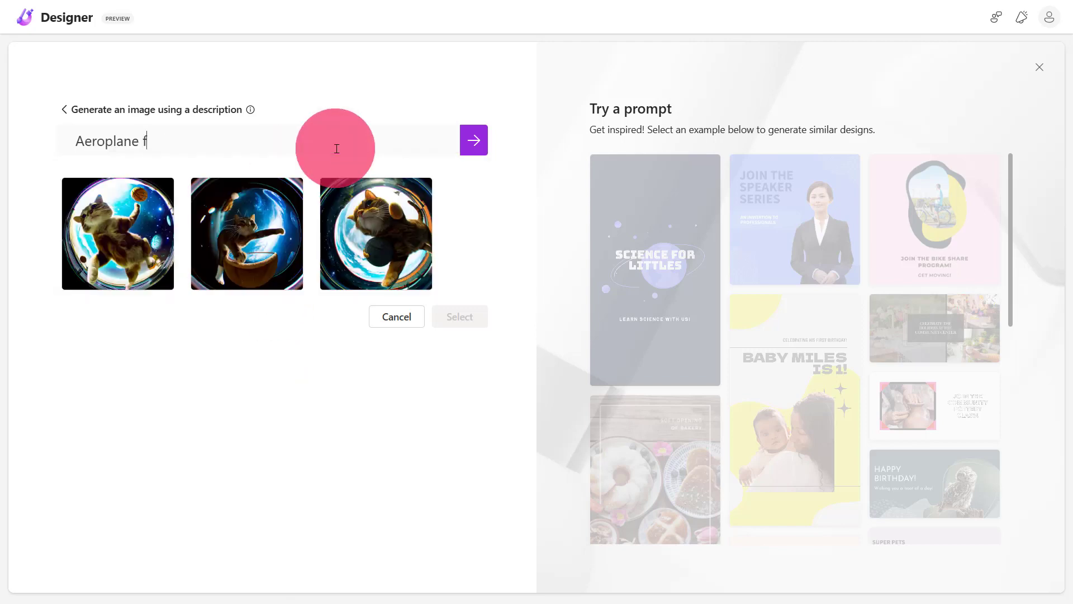
pyautogui.write('lying in the AIr')
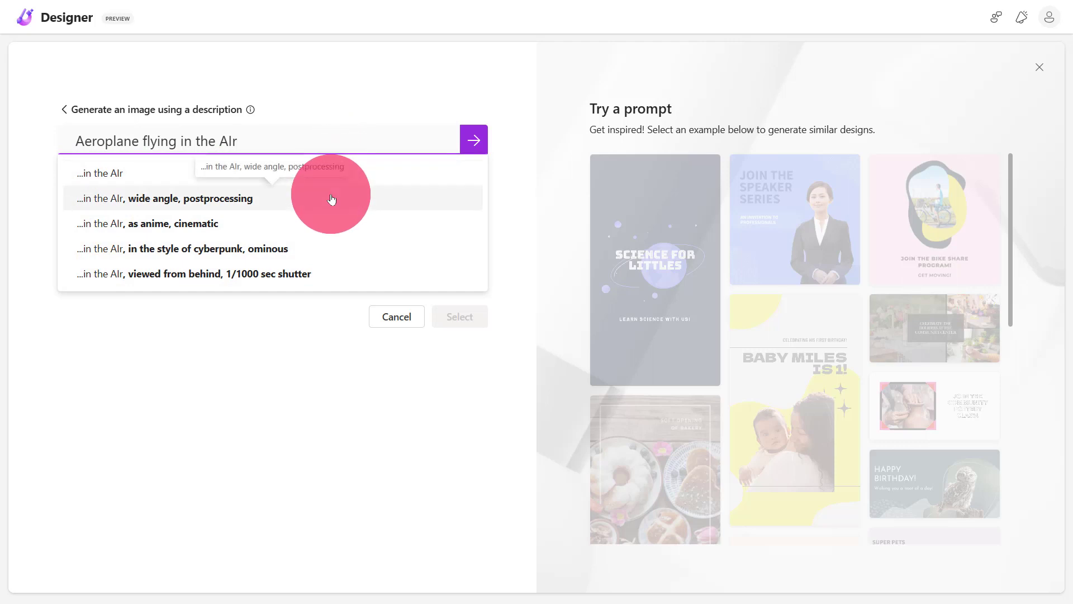
pyautogui.click(300, 236)
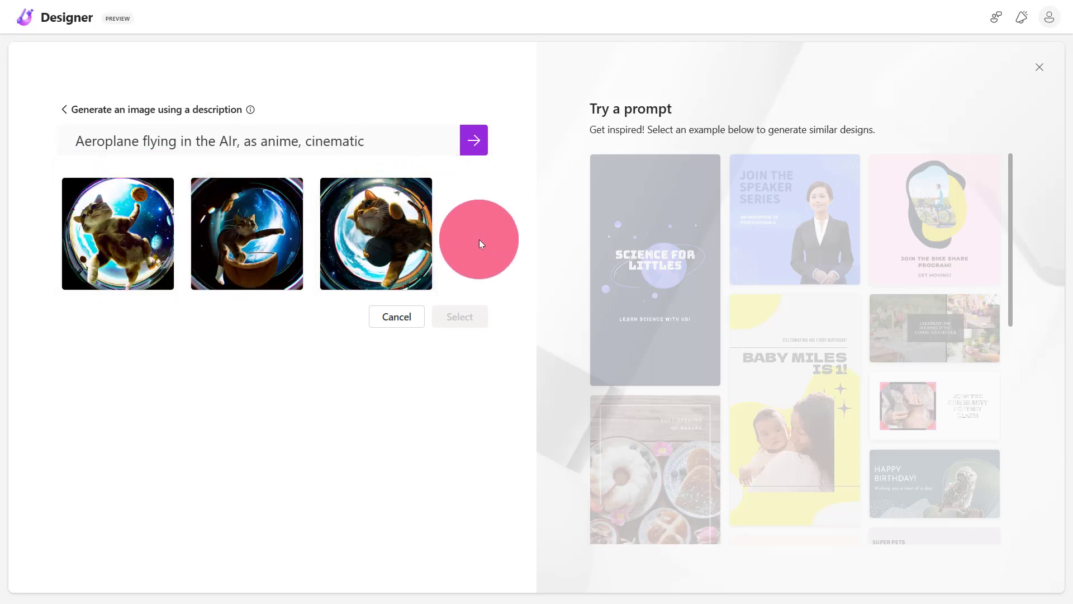
pyautogui.click(472, 151)
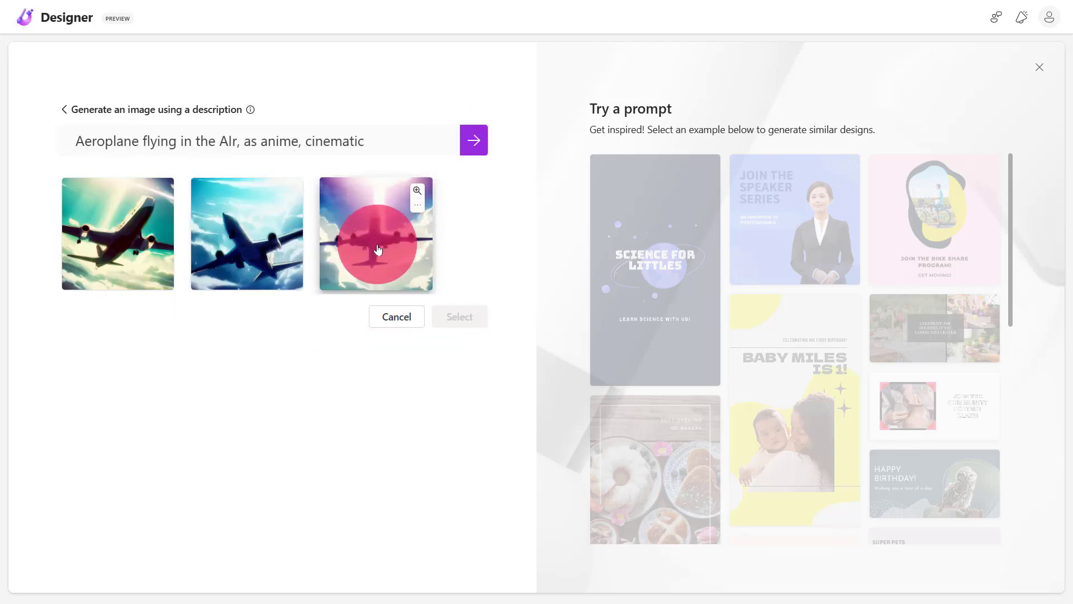
# Describe the design to create as "An Instagram Post ad for Alphin Airlines.".
pyautogui.click(228, 187)
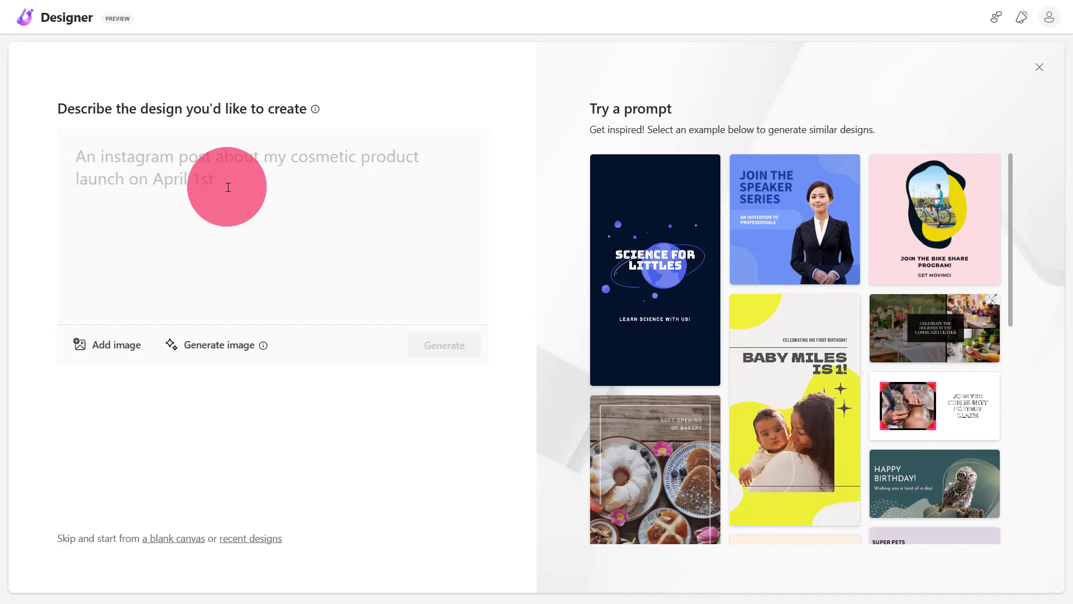
pyautogui.write('An Instagram Post ad for Alphin Airlines.')
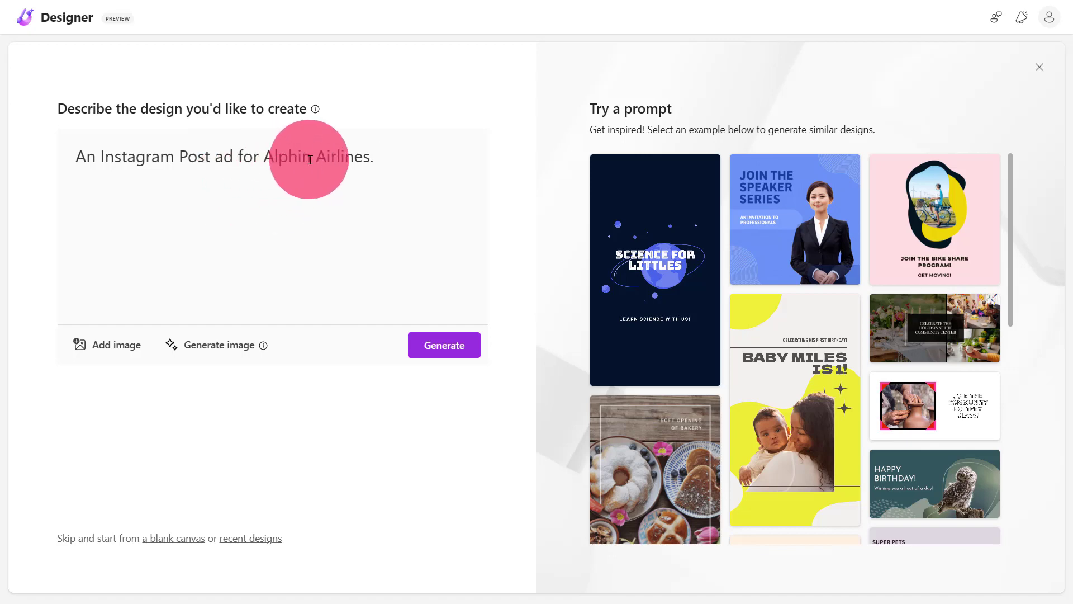
pyautogui.moveTo(370, 157); pyautogui.dragTo(262, 161)
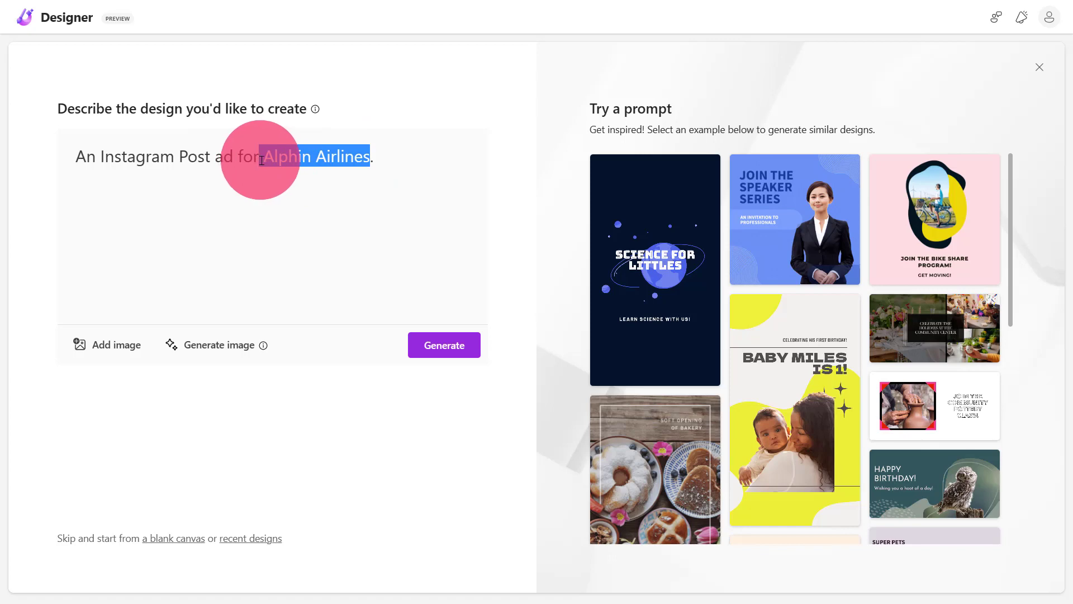
pyautogui.write('a')
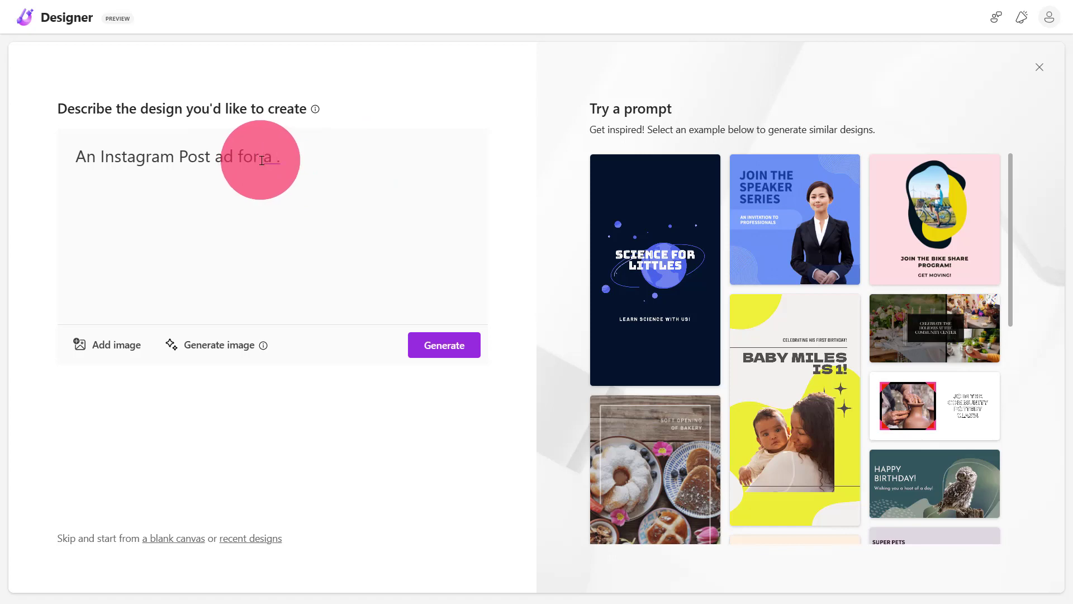
pyautogui.write(' Clo')
pyautogui.press('BackSpace')
pyautogui.press('BackSpace')
pyautogui.press('BackSpace')
pyautogui.hotkey('ctrl', 'z')
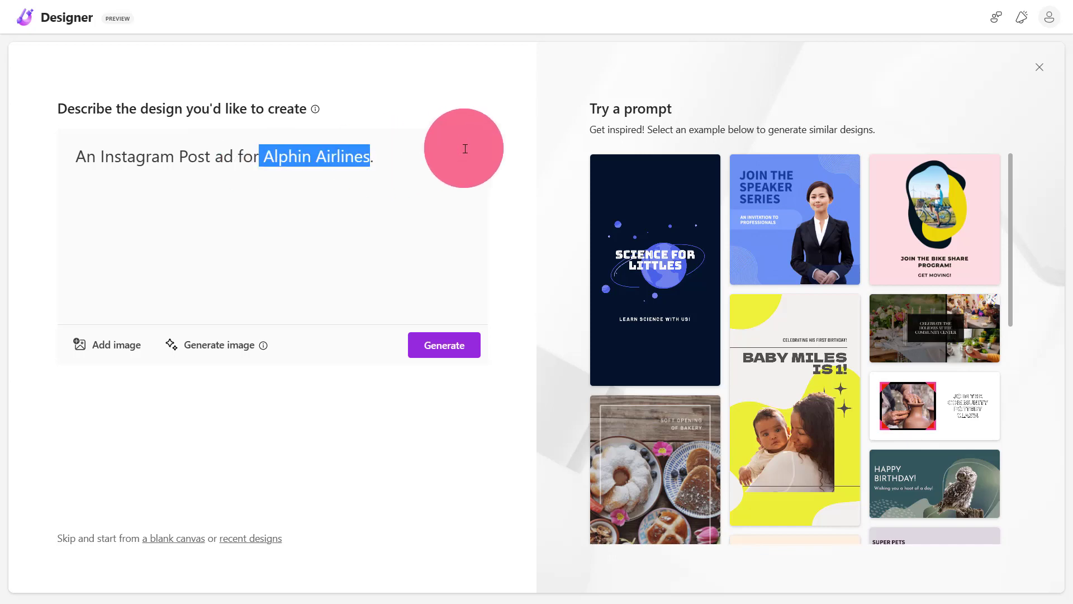
pyautogui.click(463, 147)
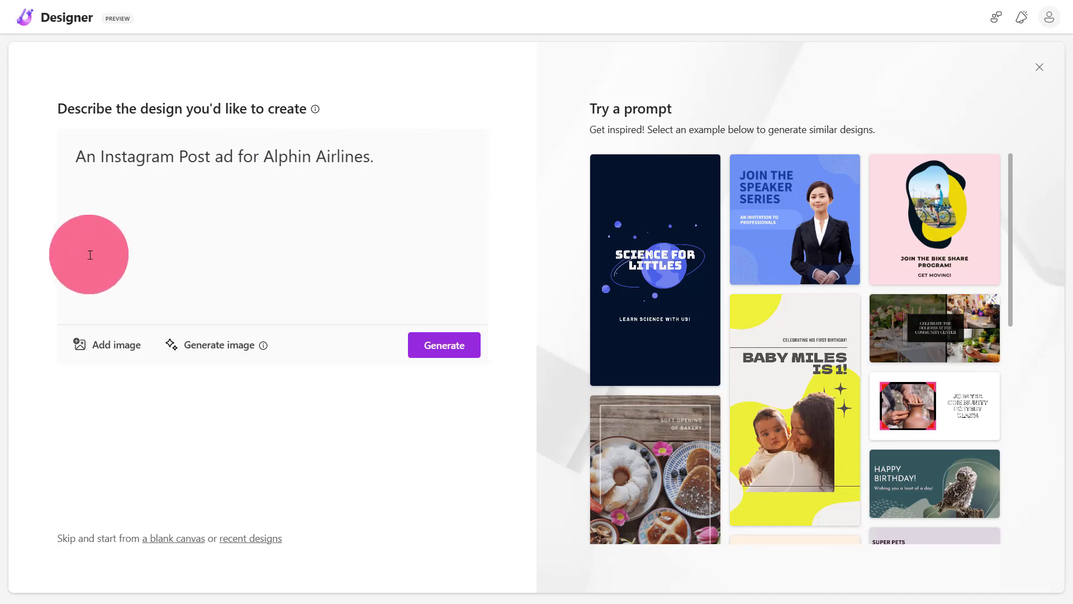
pyautogui.click(80, 360)
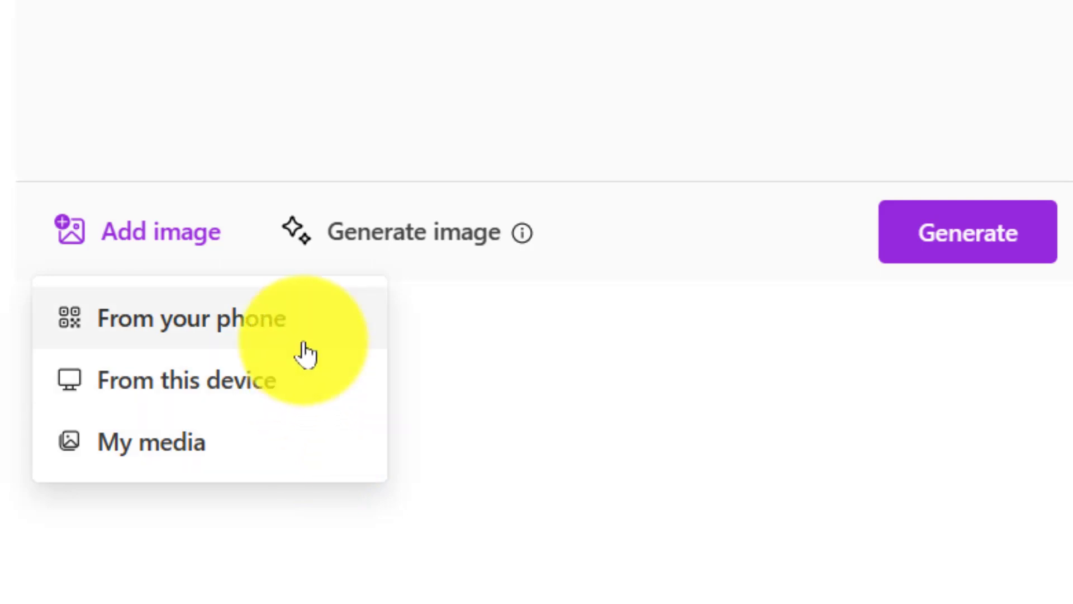
pyautogui.click(300, 395)
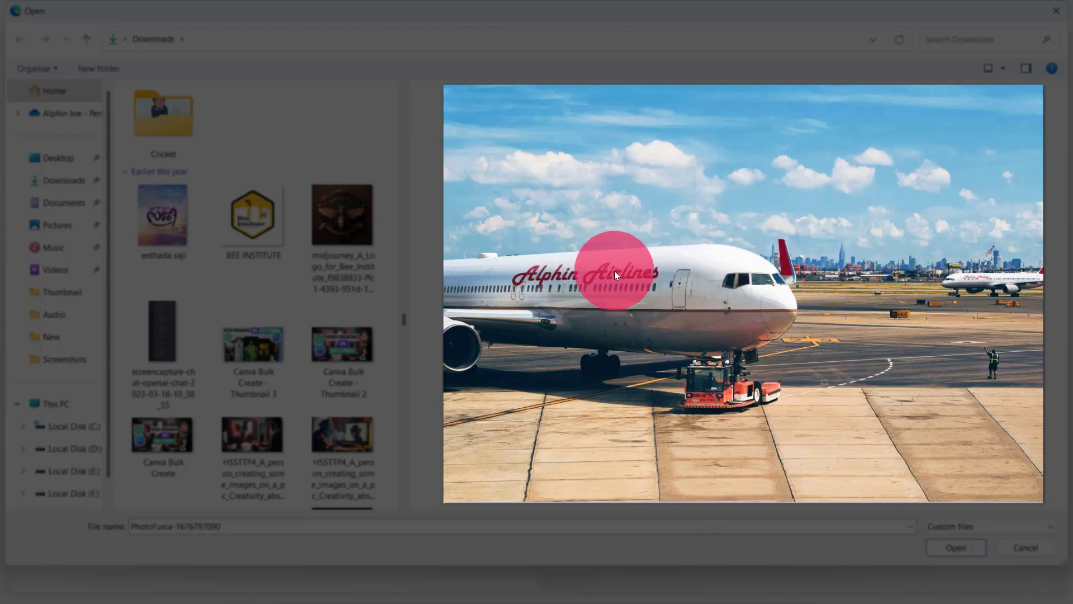
pyautogui.click(983, 554)
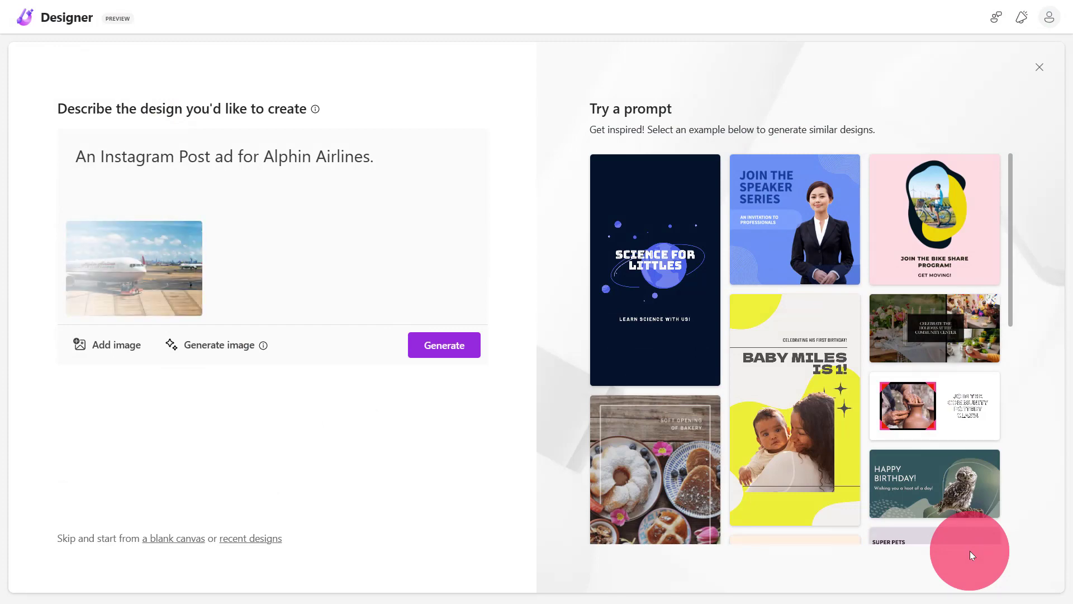
pyautogui.moveTo(182, 307)
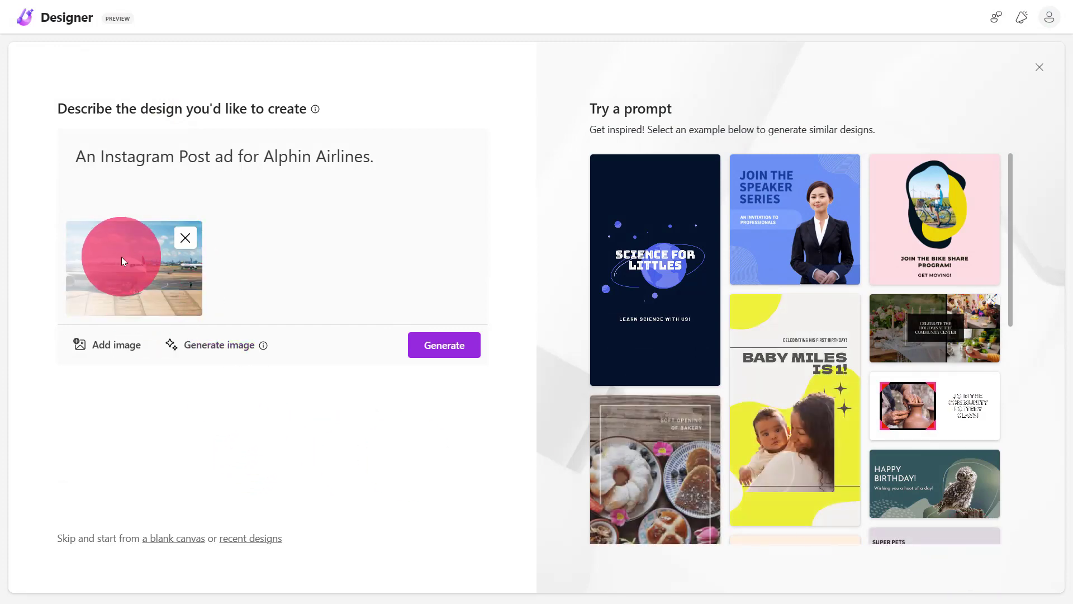
# Generate designs from the airline ad description and the added photo, and look through the suggestions.
pyautogui.click(444, 346)
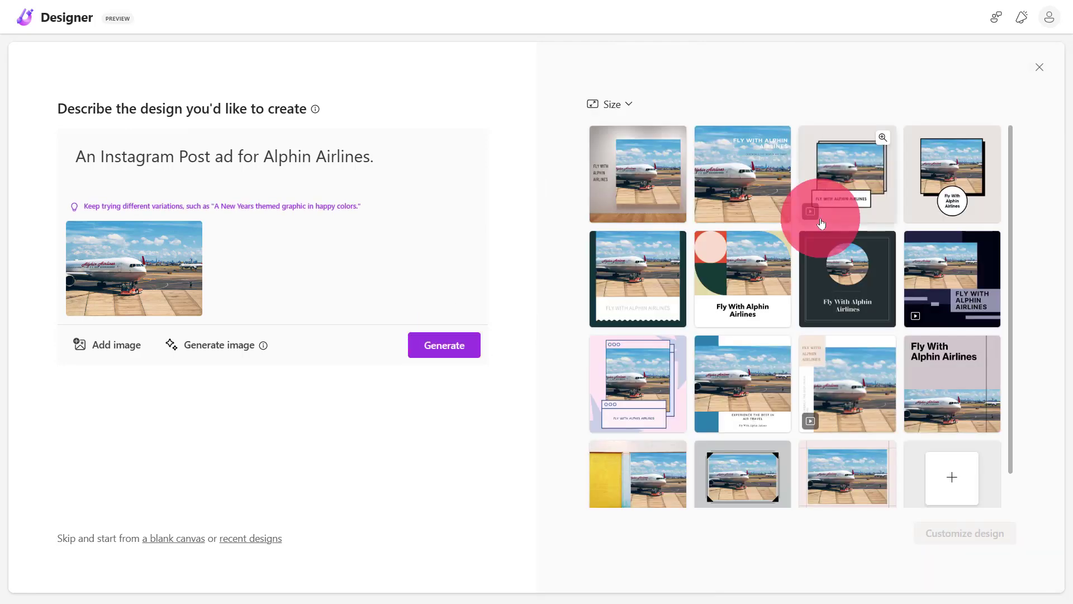
pyautogui.scroll(-1, 820, 223)
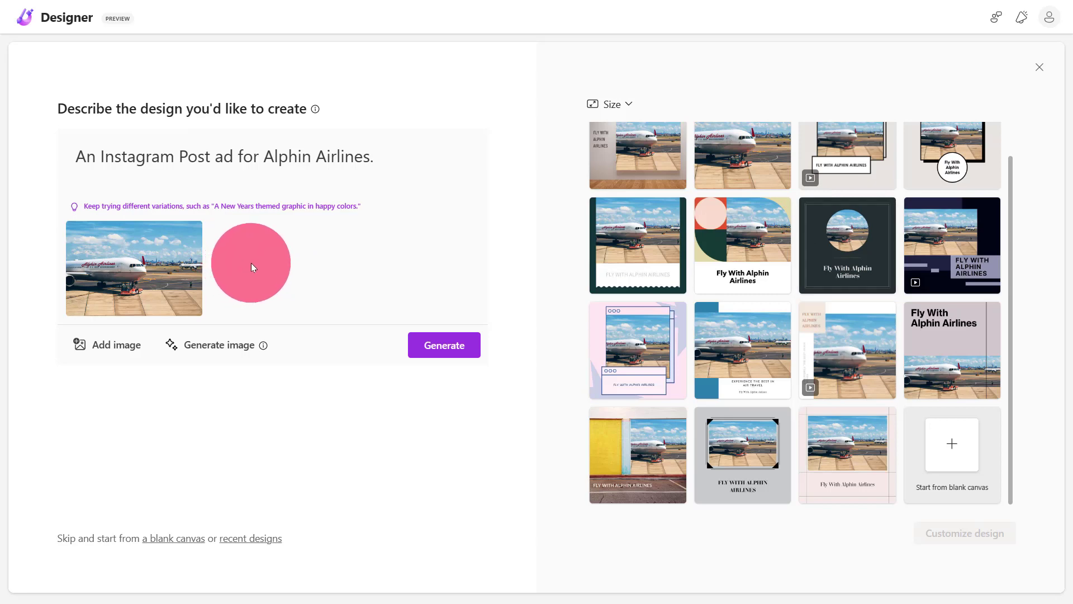
pyautogui.scroll(1, 891, 369)
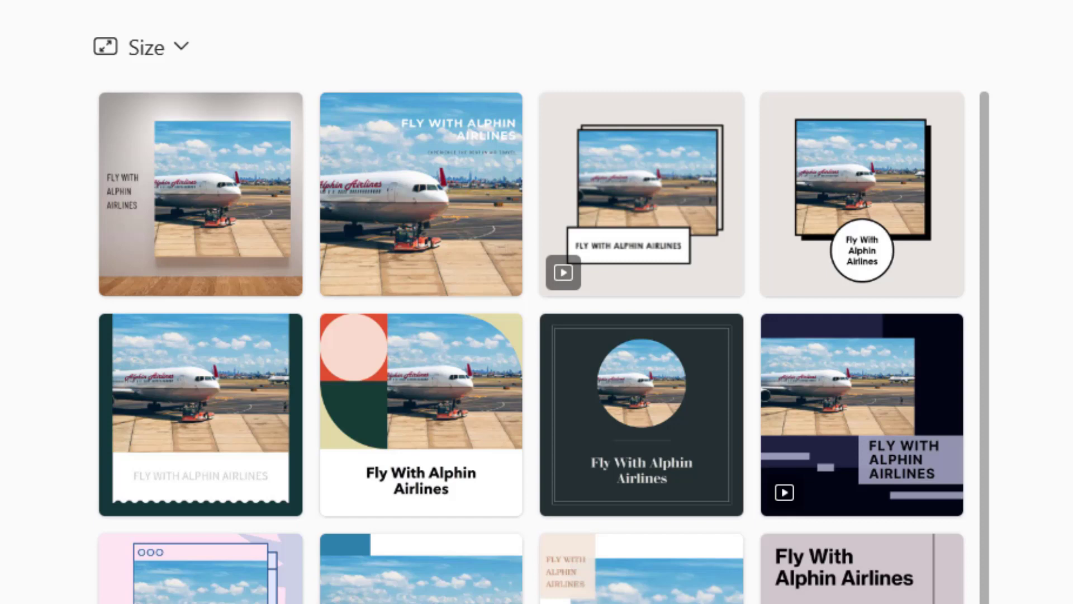
# Switch the suggested designs to the Landscape 1200x628px Facebook ad size and look through them.
pyautogui.click(163, 48)
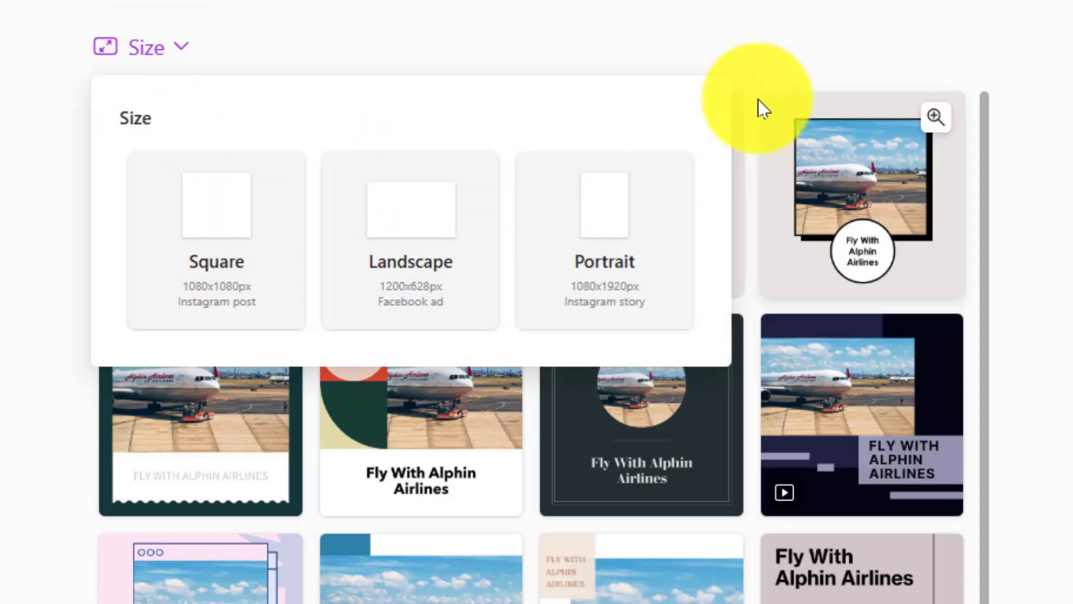
pyautogui.click(434, 250)
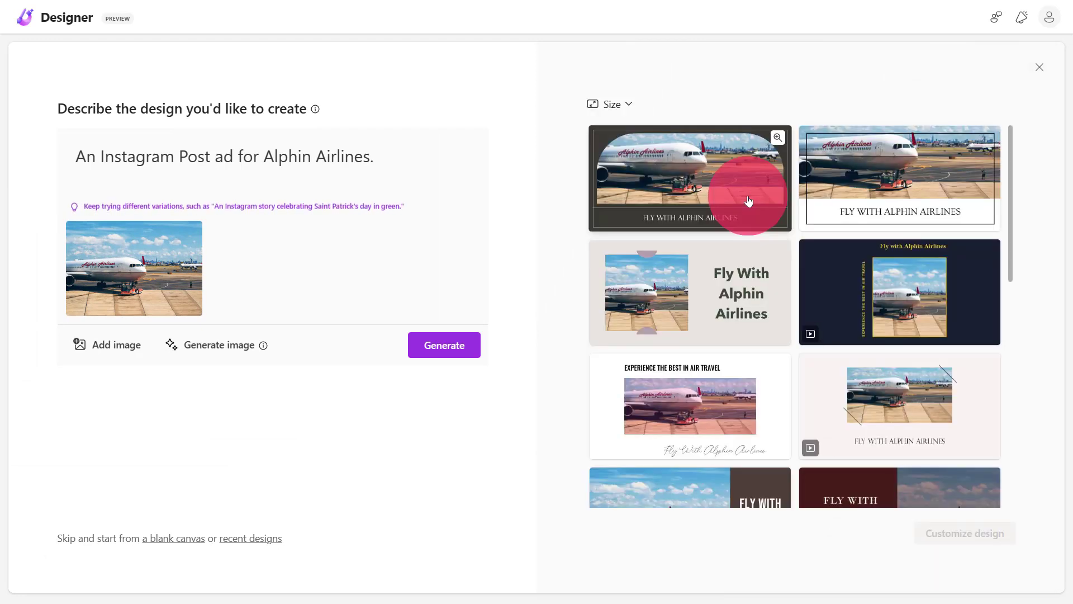
pyautogui.scroll(-2, 748, 200)
pyautogui.scroll(-5, 748, 201)
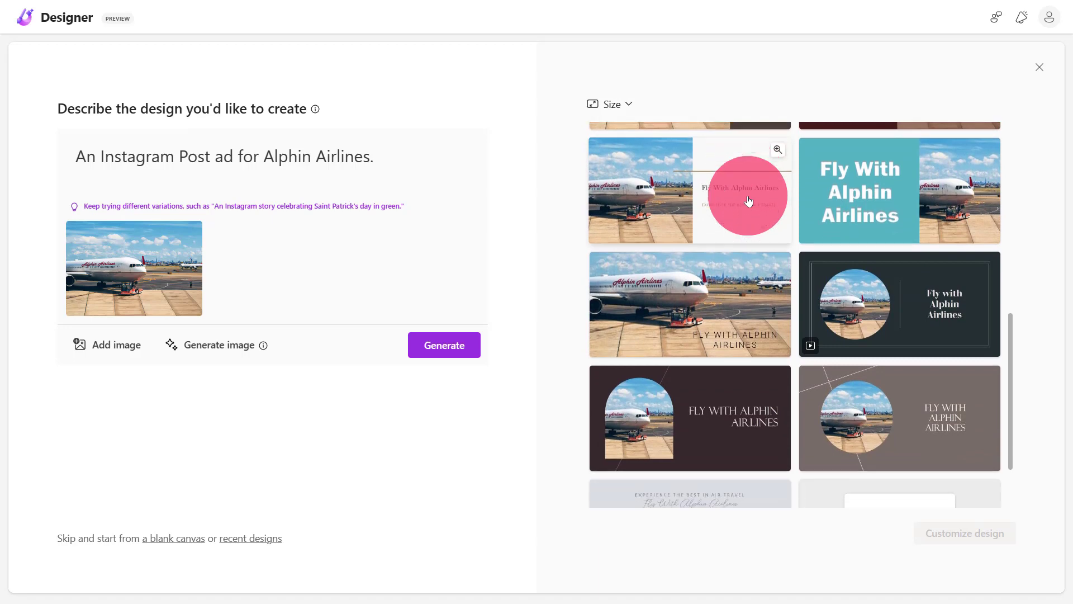
pyautogui.scroll(-2, 749, 201)
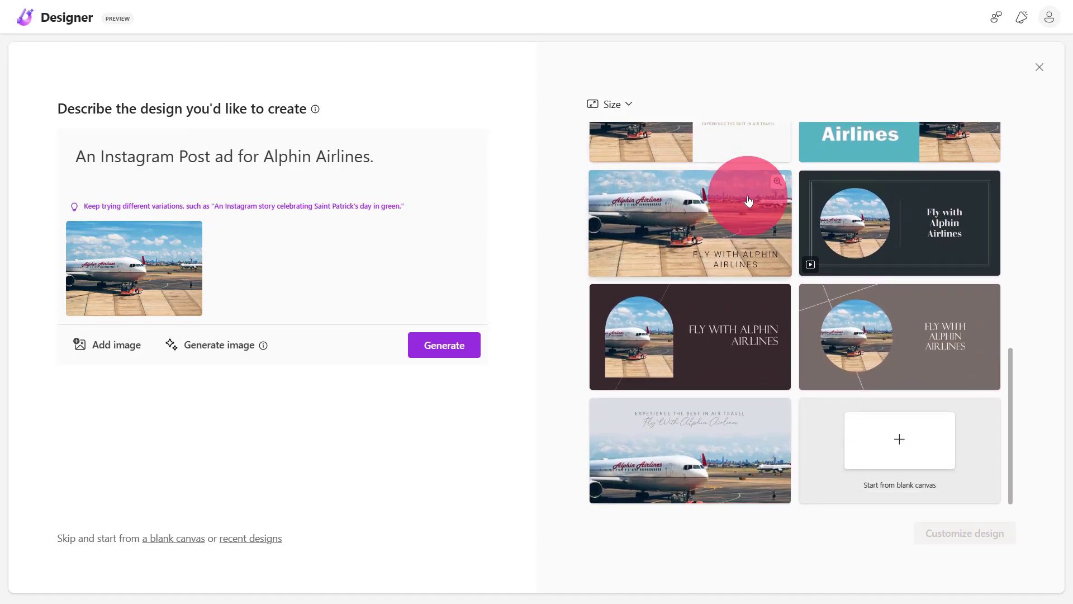
pyautogui.scroll(2, 748, 200)
pyautogui.scroll(-2, 748, 200)
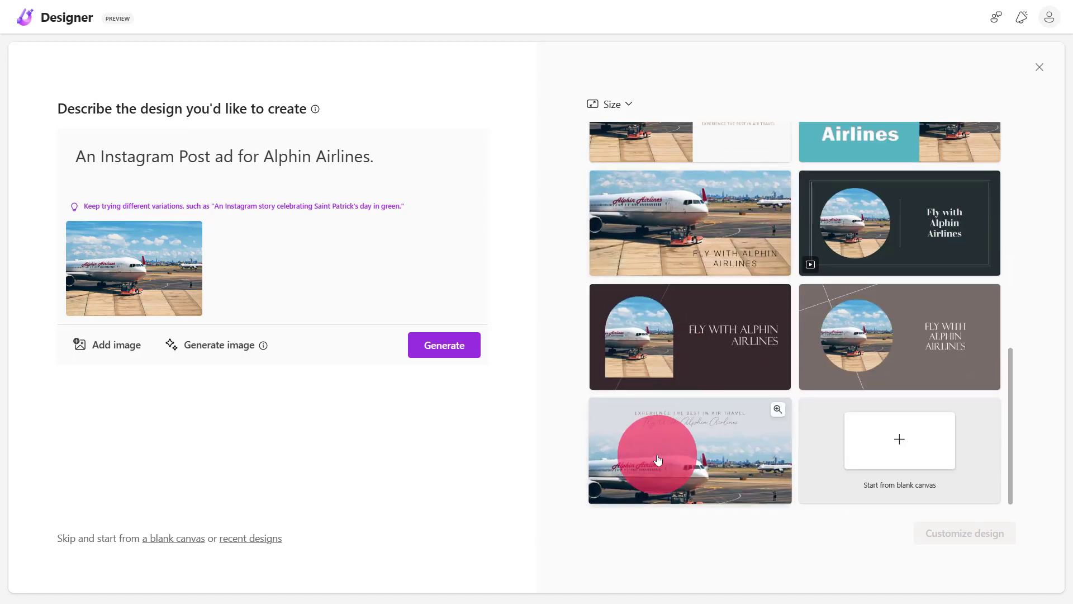
# Choose the suggestion with the script headline in a pale sky above the airplane, and replace the current design with it.
pyautogui.scroll(6, 788, 272)
pyautogui.scroll(2, 787, 271)
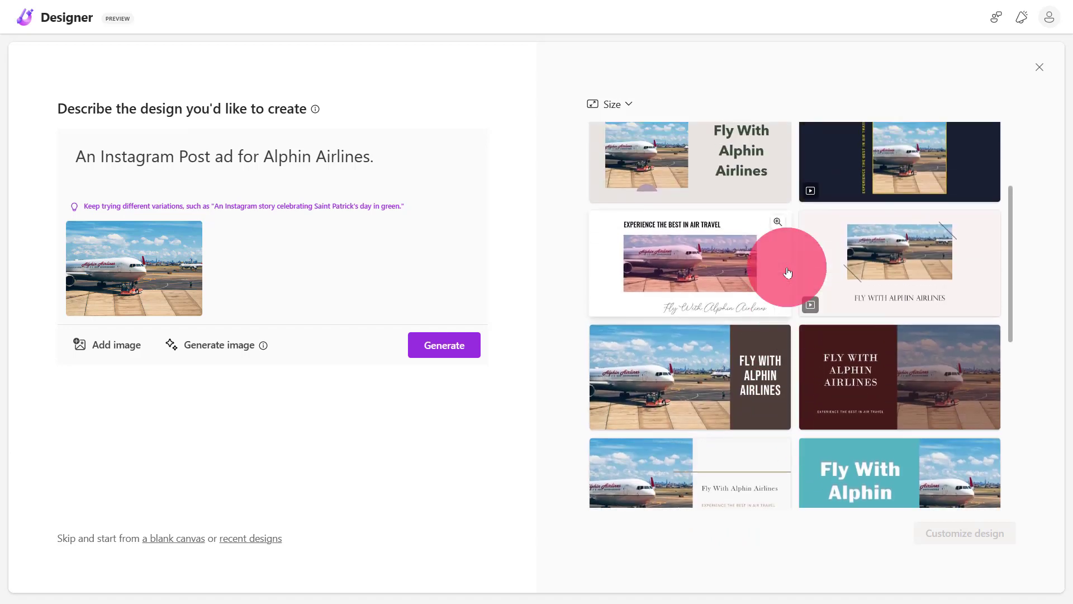
pyautogui.scroll(2, 788, 272)
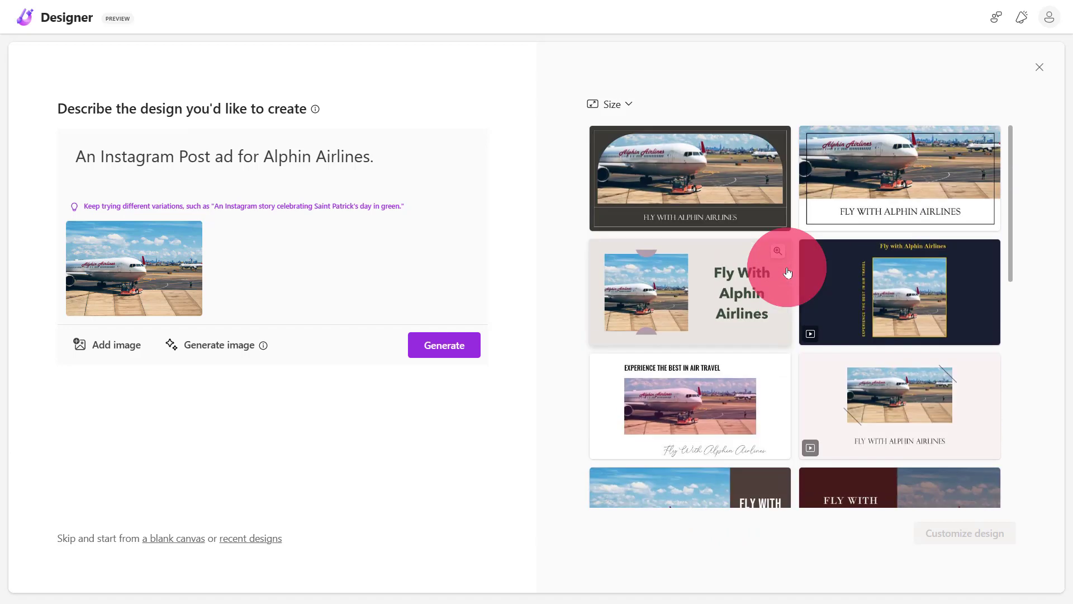
pyautogui.scroll(-9, 738, 305)
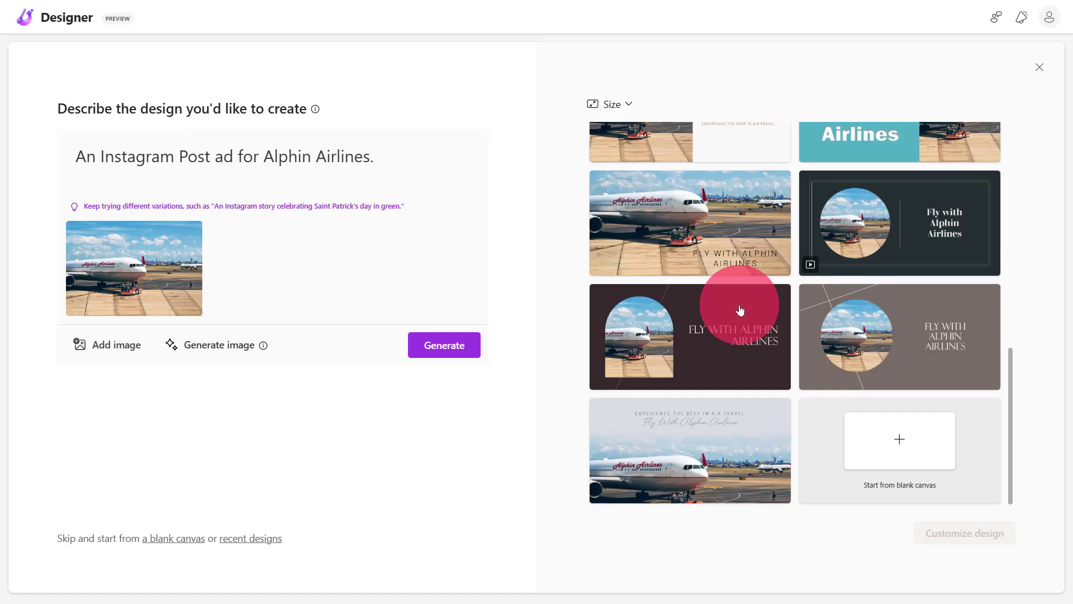
pyautogui.click(693, 418)
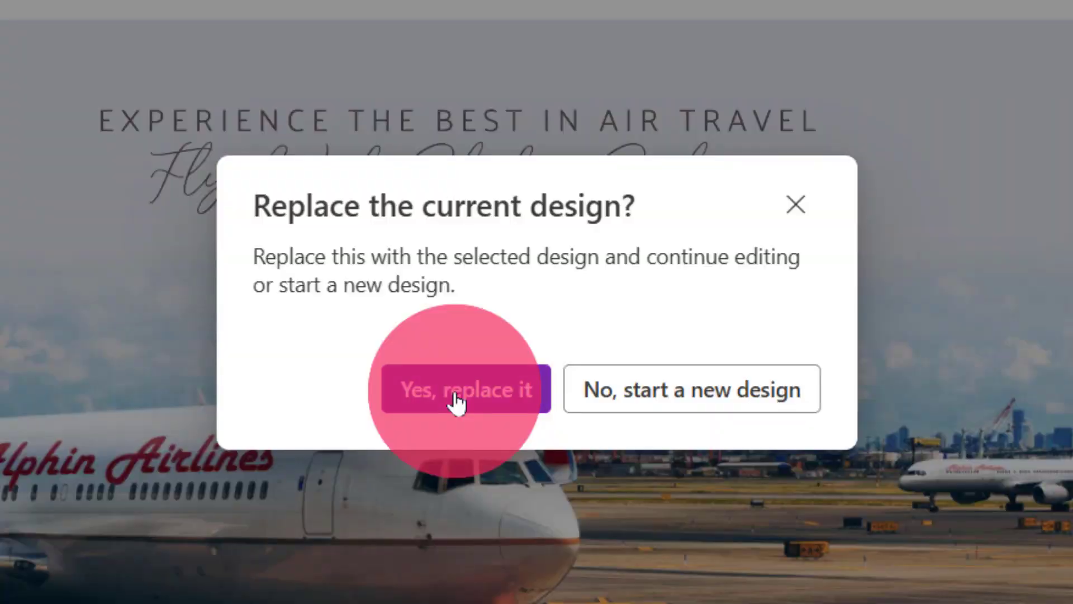
pyautogui.click(456, 401)
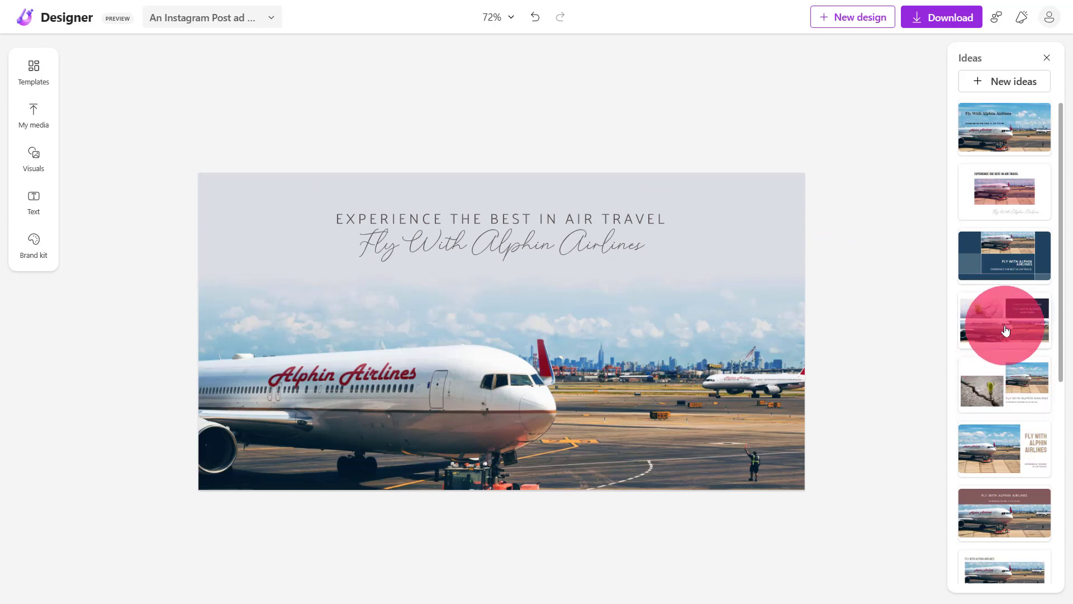
# Try the suggested layout with the sprout photo and dark text panel, and undo it.
pyautogui.click(1005, 330)
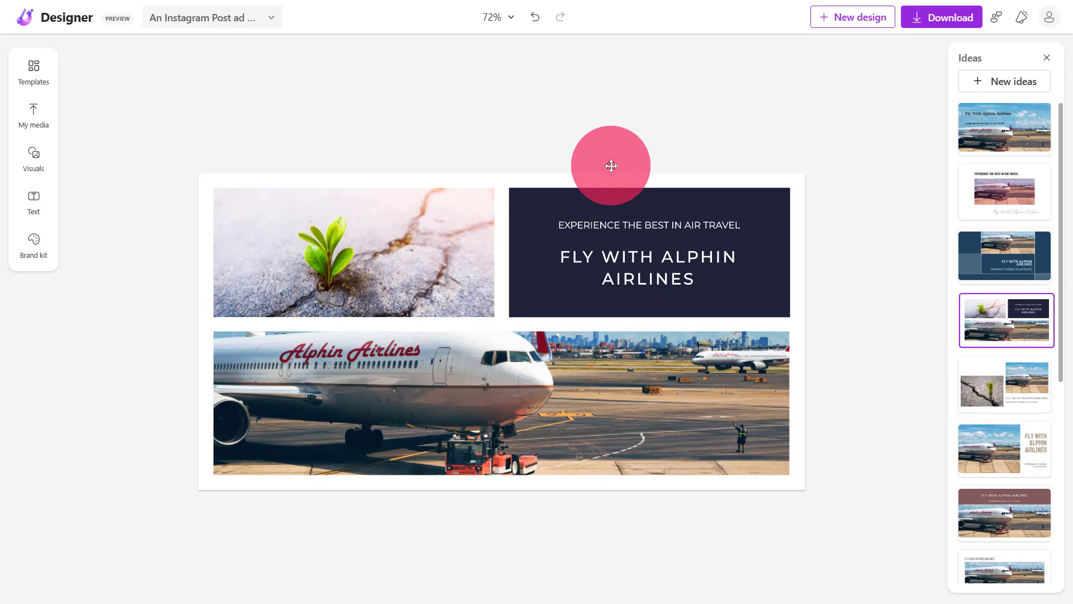
pyautogui.hotkey('ctrl', 'z')
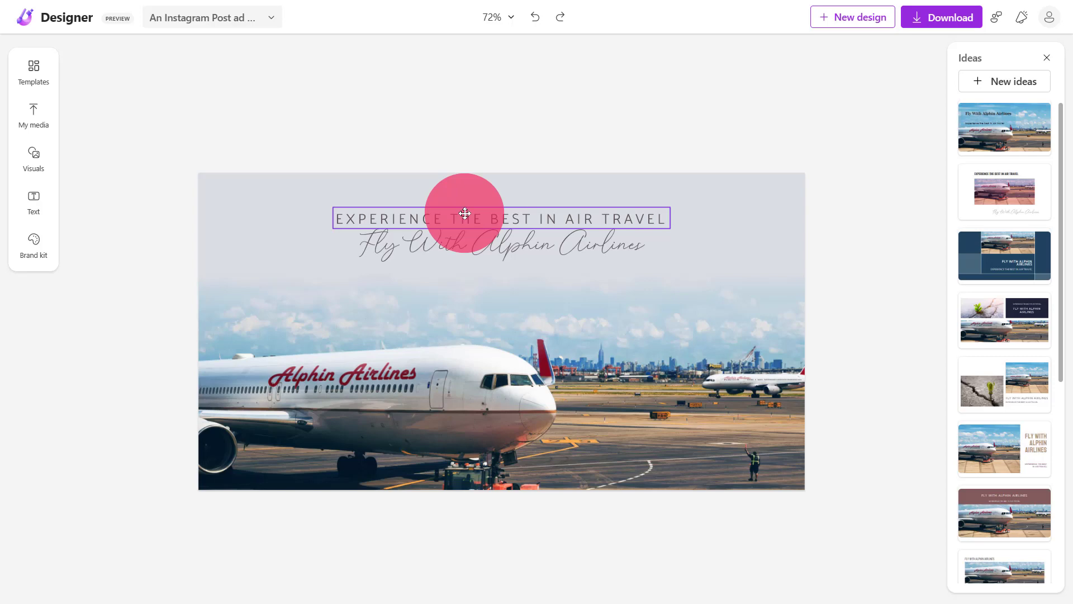
# Move the "Experience the best in air travel" line slightly up and nudge the "Fly With Alphin Airlines" line slightly to the right.
pyautogui.moveTo(465, 214); pyautogui.dragTo(465, 205)
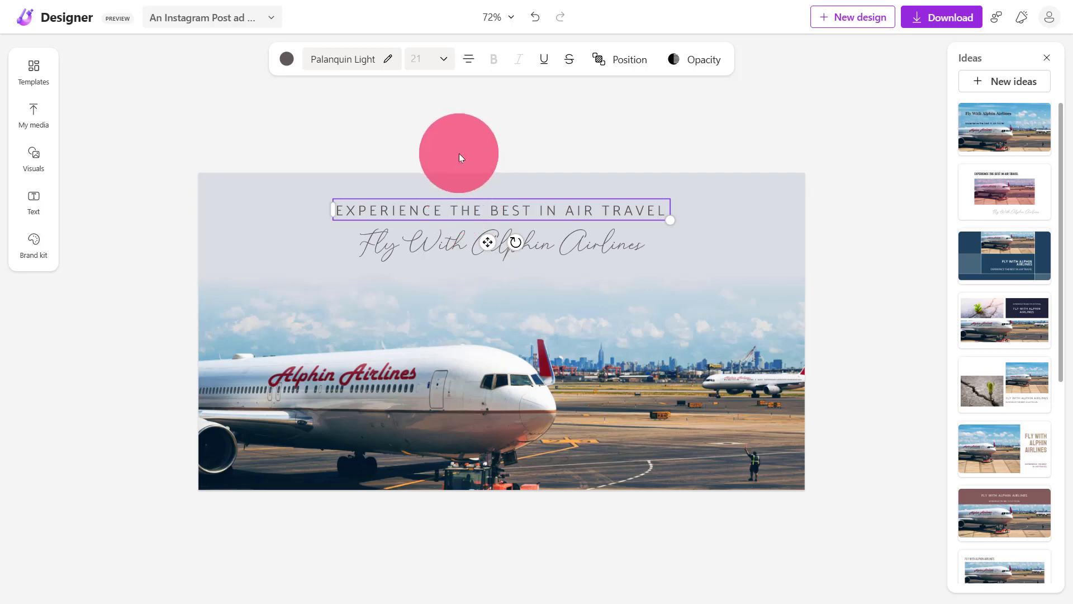
pyautogui.click(458, 152)
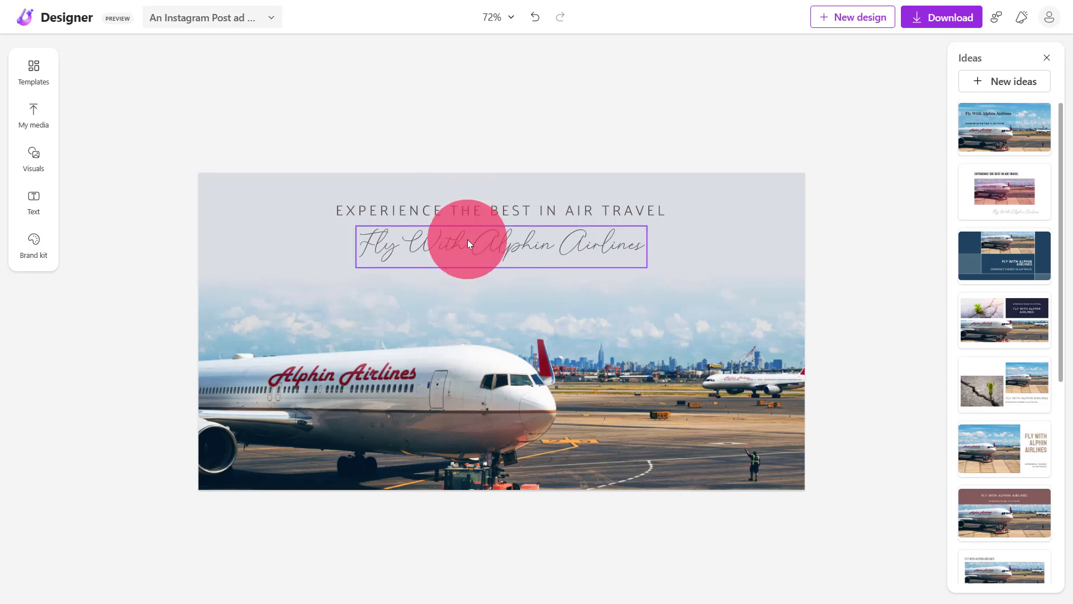
pyautogui.moveTo(467, 239); pyautogui.dragTo(472, 239)
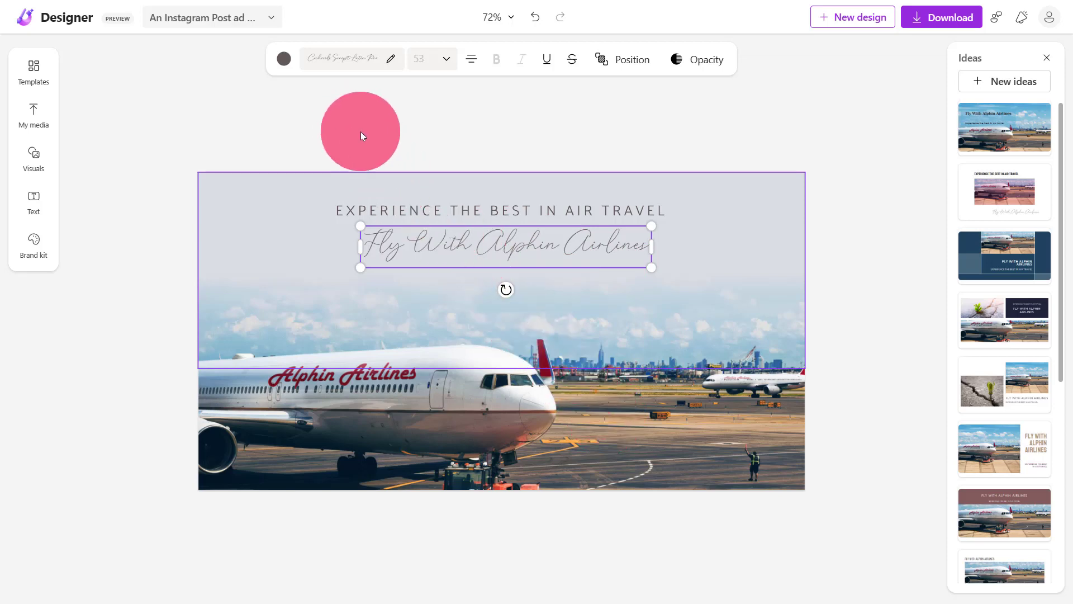
pyautogui.click(434, 212)
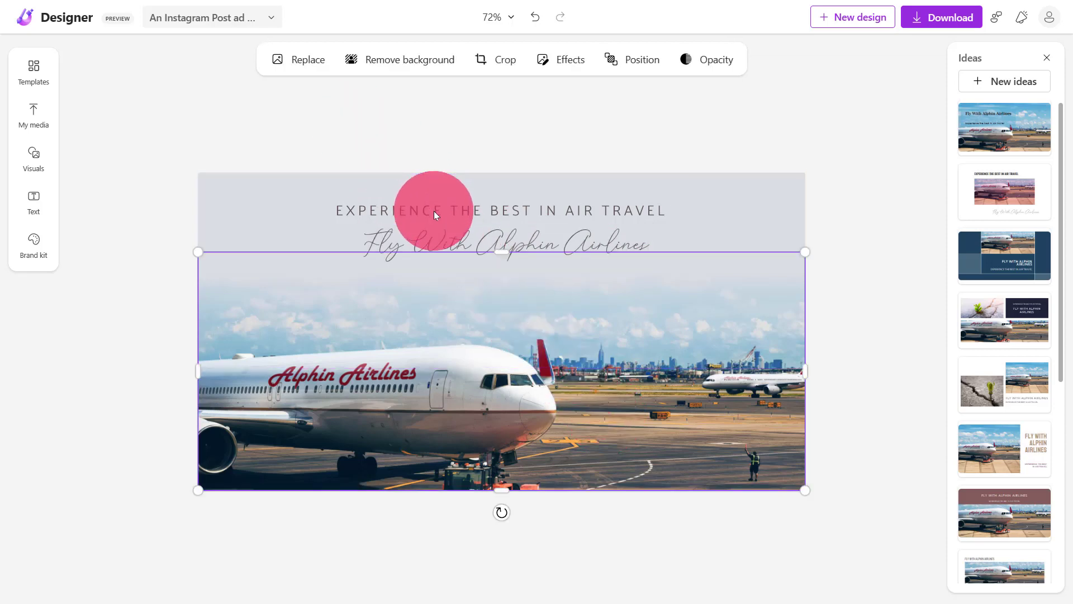
# Set the font size of the words "Alphin Airlines" to 85 and break them onto their own line below "Fly With".
pyautogui.click(471, 237)
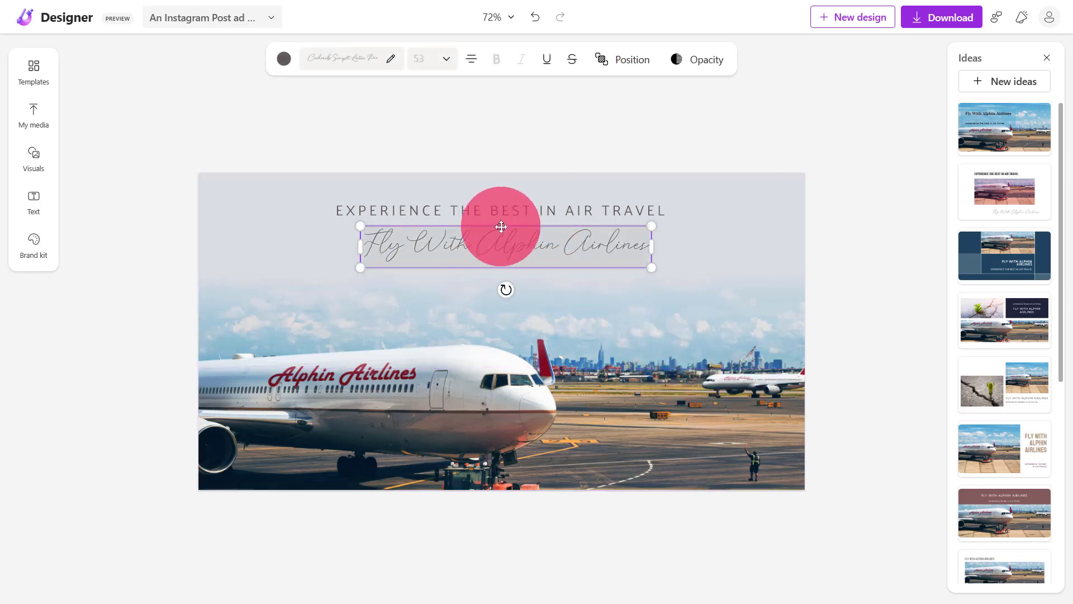
pyautogui.click(493, 238)
pyautogui.moveTo(492, 238); pyautogui.dragTo(646, 252)
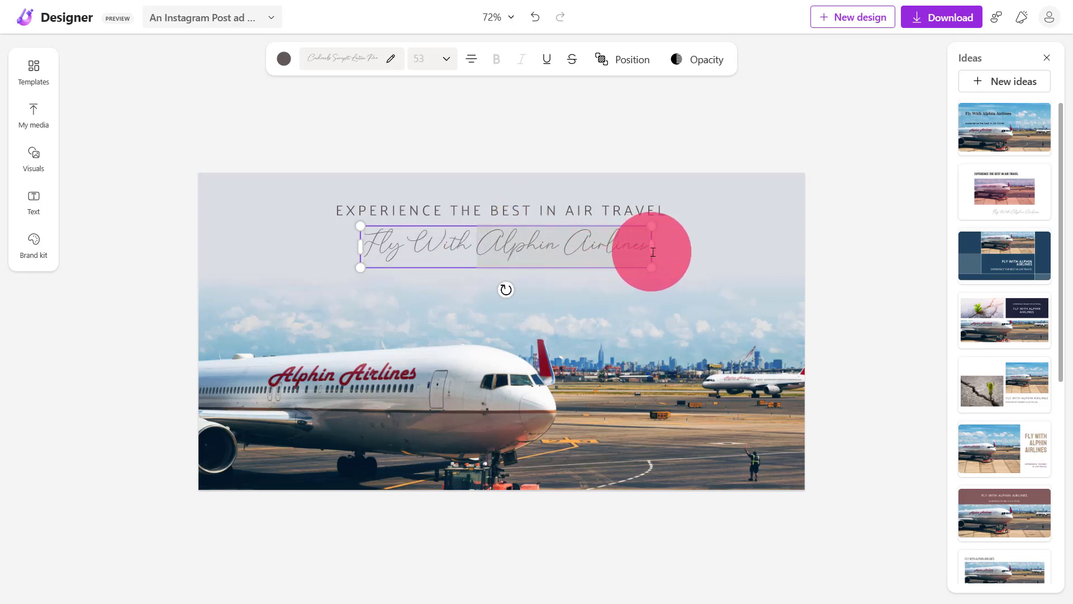
pyautogui.click(436, 58)
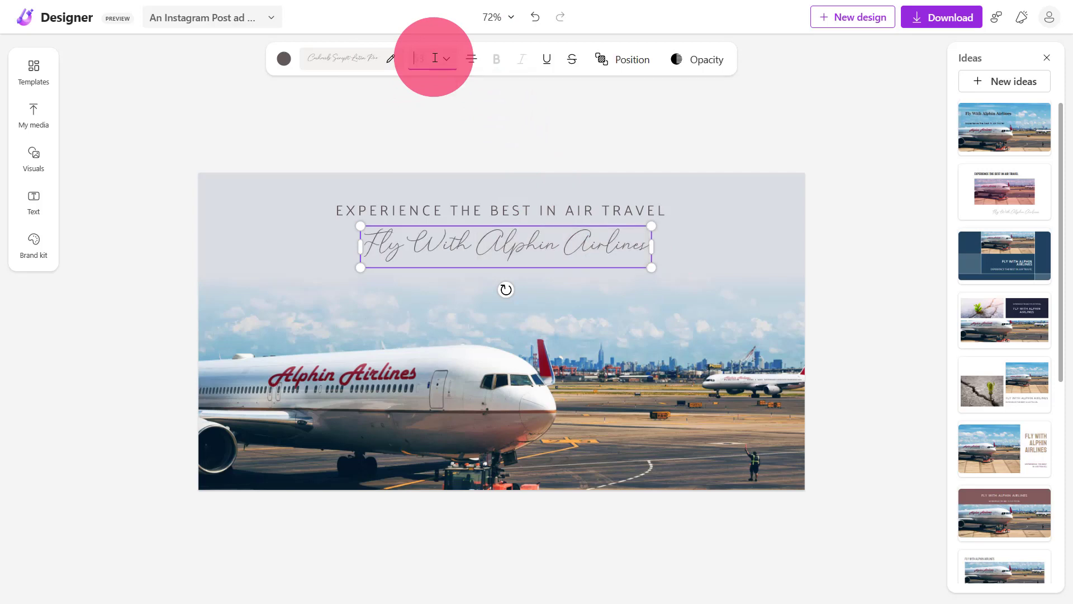
pyautogui.write('65')
pyautogui.press('Return')
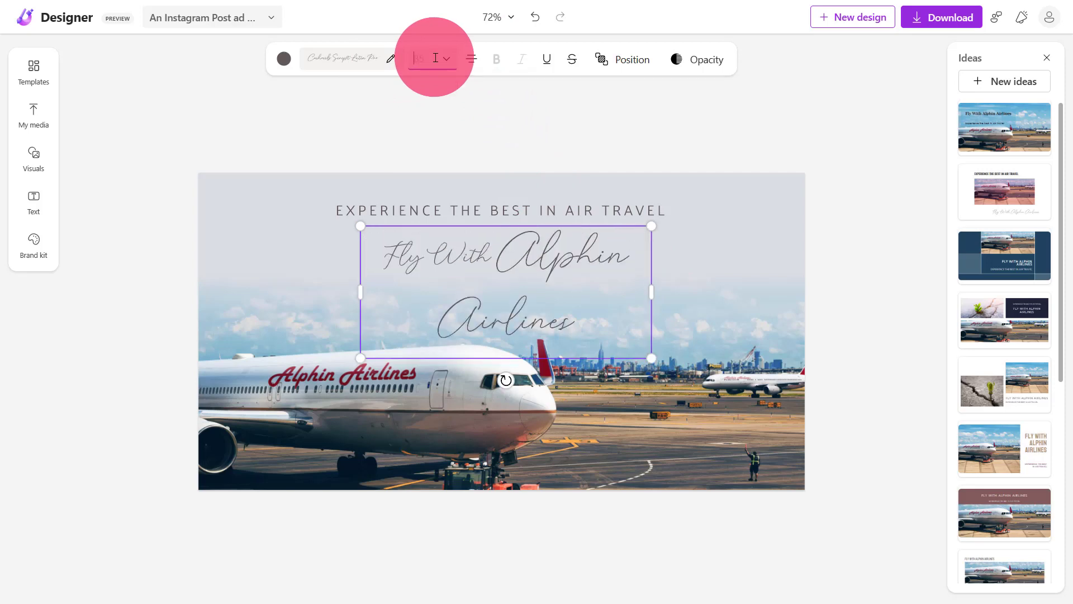
pyautogui.click(498, 251)
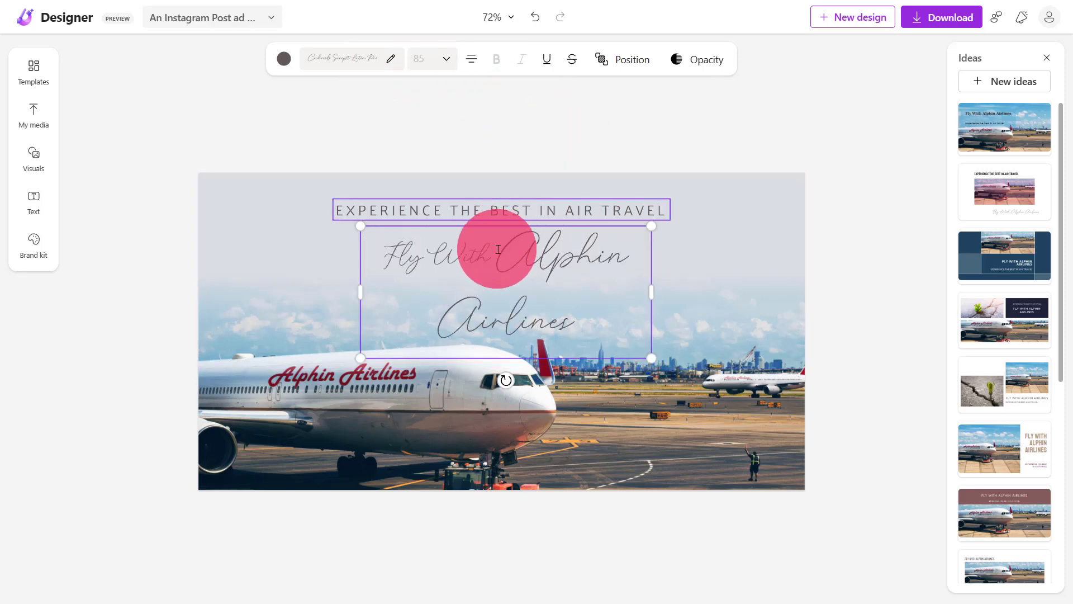
pyautogui.press('Return')
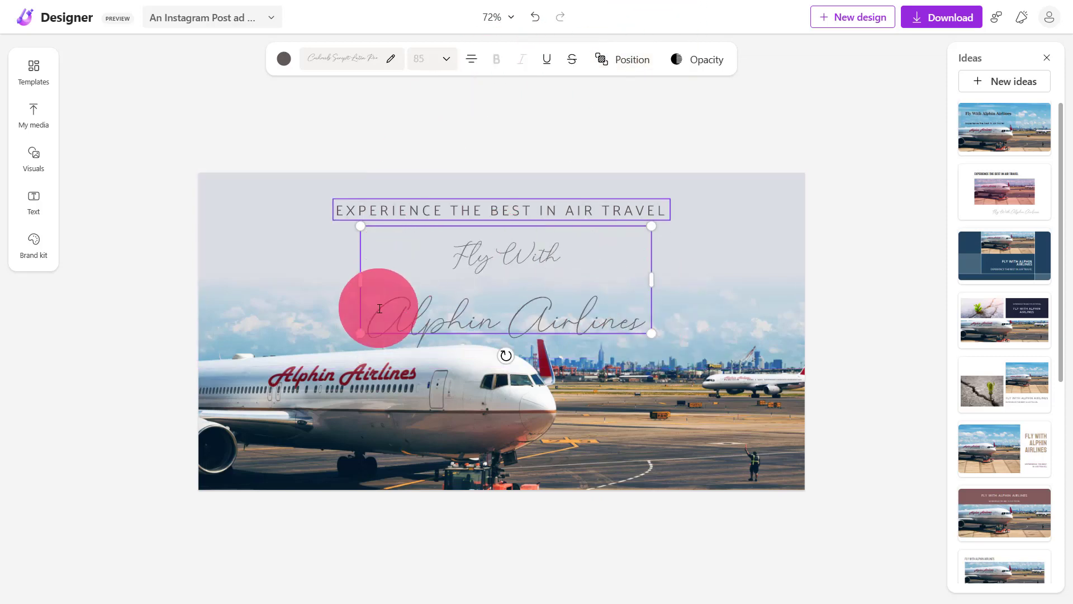
# Change the font of "Alphin Airlines" to Miama and widen the text box on both sides so the words fit on one line.
pyautogui.moveTo(377, 304); pyautogui.dragTo(646, 326)
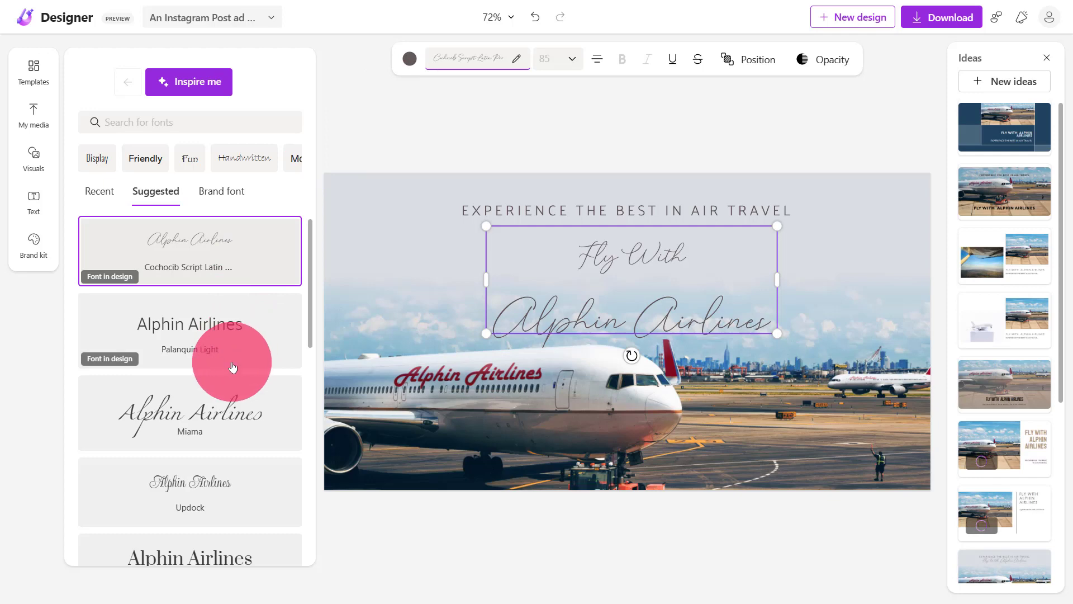
pyautogui.scroll(-1, 238, 347)
pyautogui.click(232, 354)
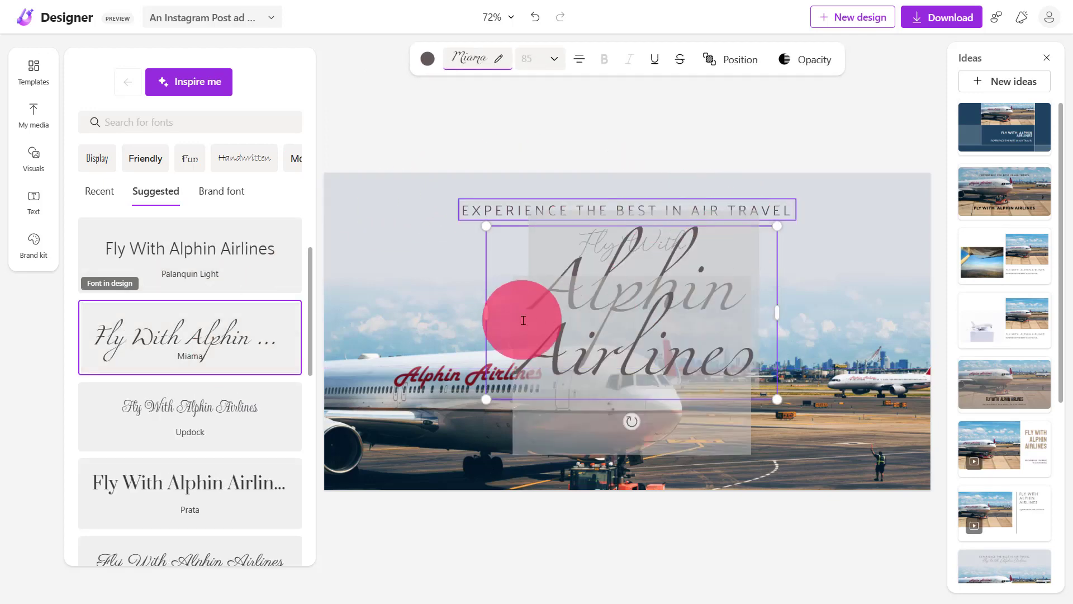
pyautogui.moveTo(491, 318); pyautogui.dragTo(332, 305)
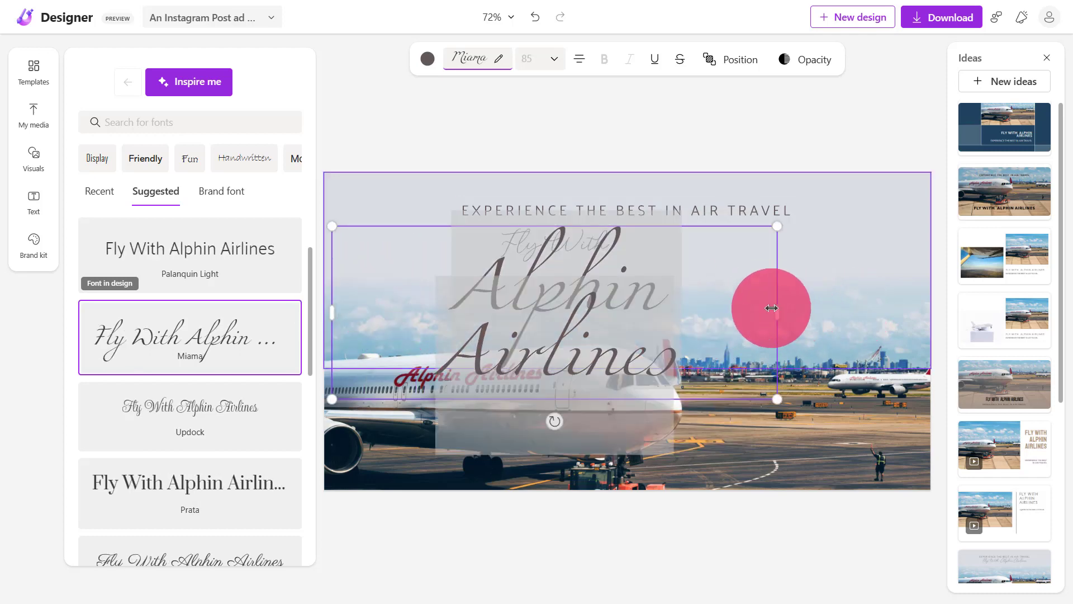
pyautogui.moveTo(776, 308); pyautogui.dragTo(866, 307)
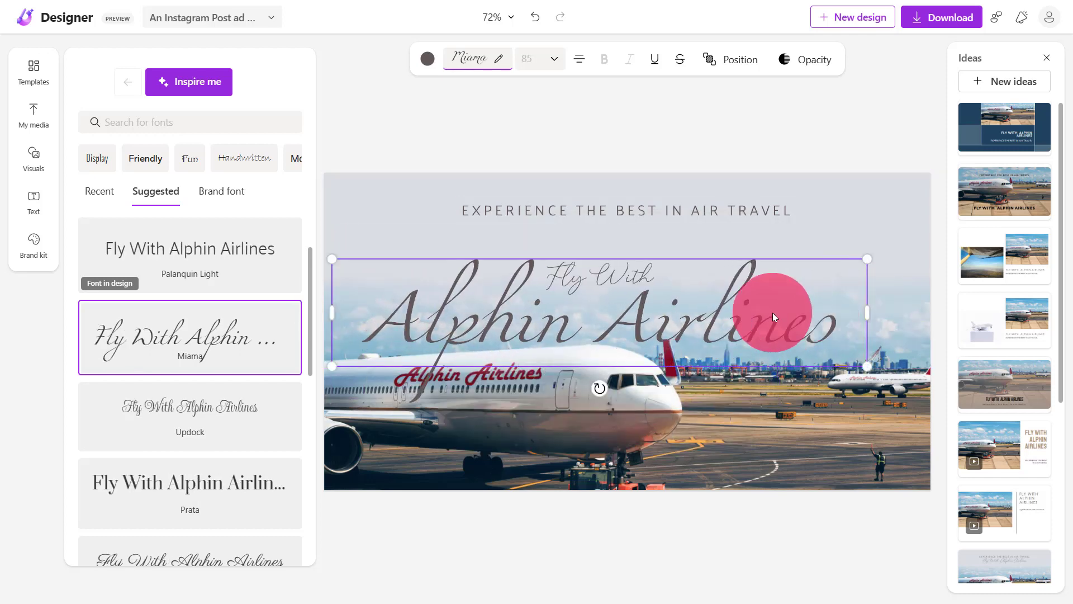
pyautogui.click(689, 138)
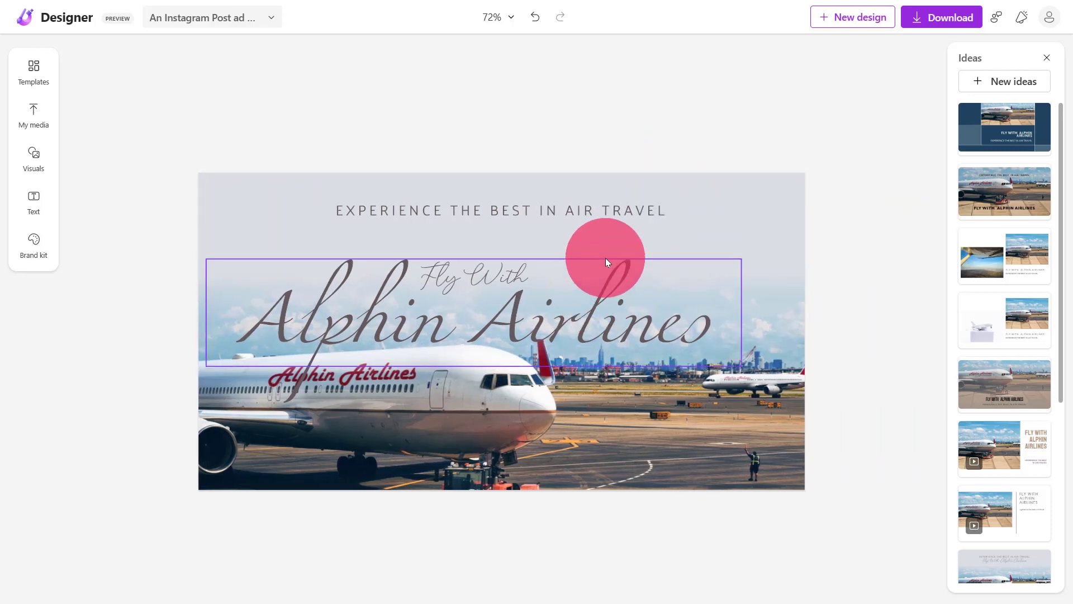
# Move the "Fly With Alphin Airlines" headline up beneath the tagline, and shift the tagline closer to the design's upper edge.
pyautogui.click(606, 259)
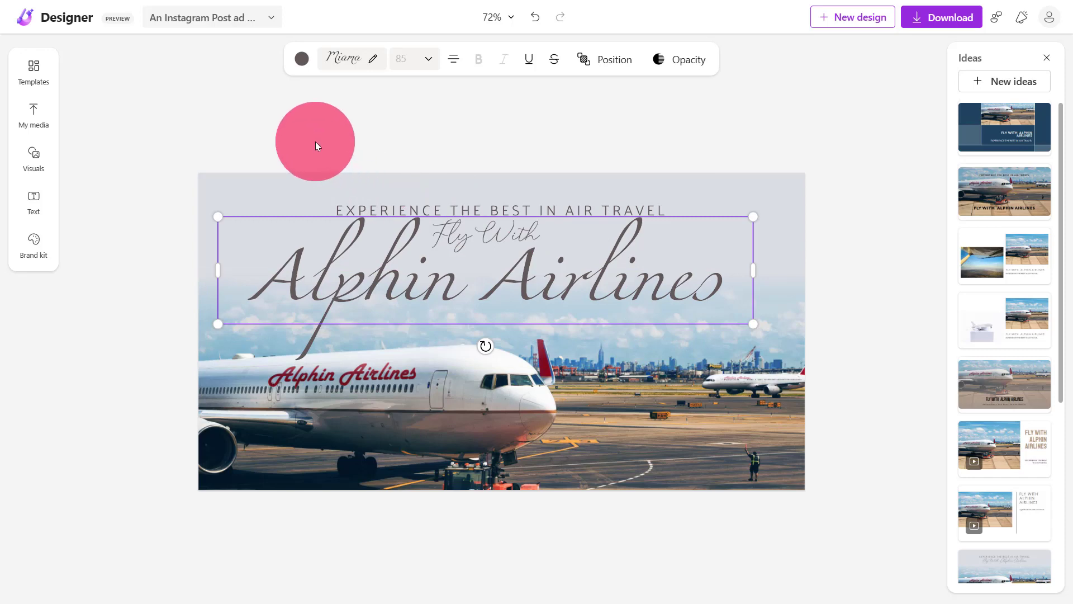
pyautogui.click(316, 142)
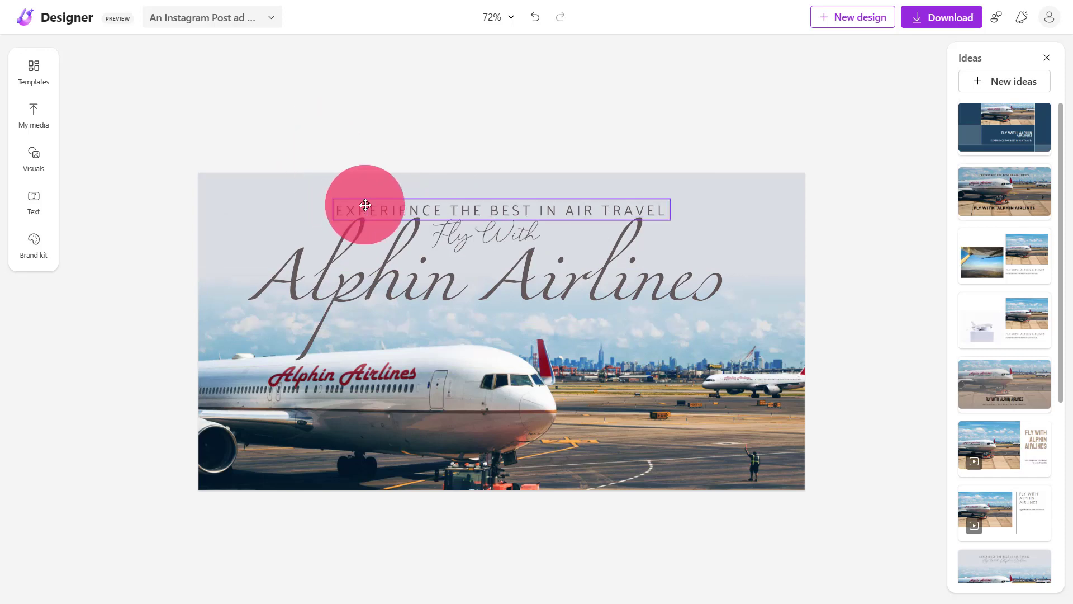
pyautogui.click(416, 208)
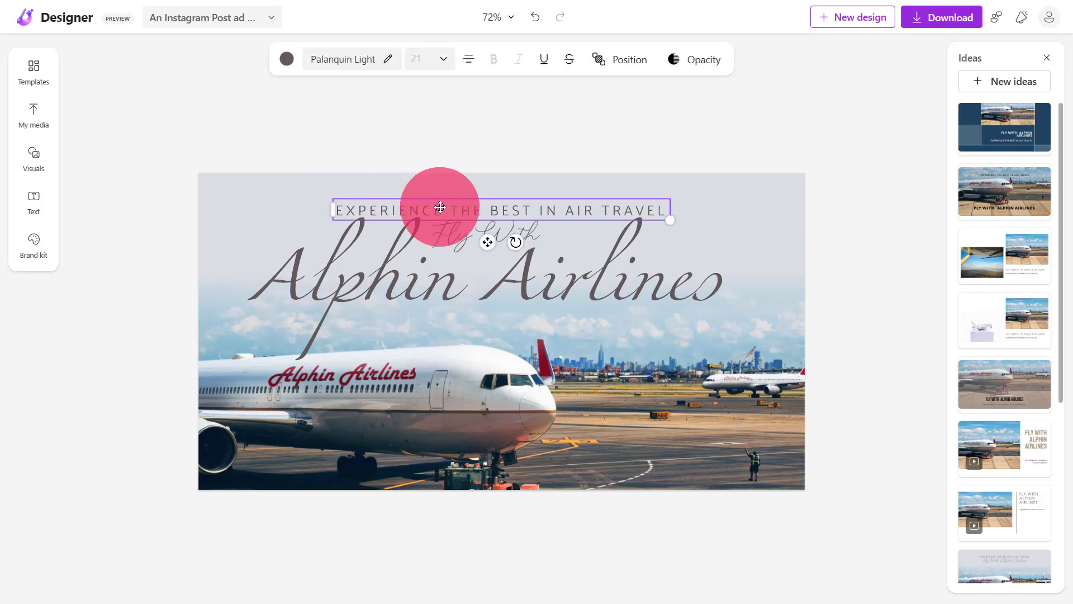
pyautogui.moveTo(440, 208); pyautogui.dragTo(441, 192)
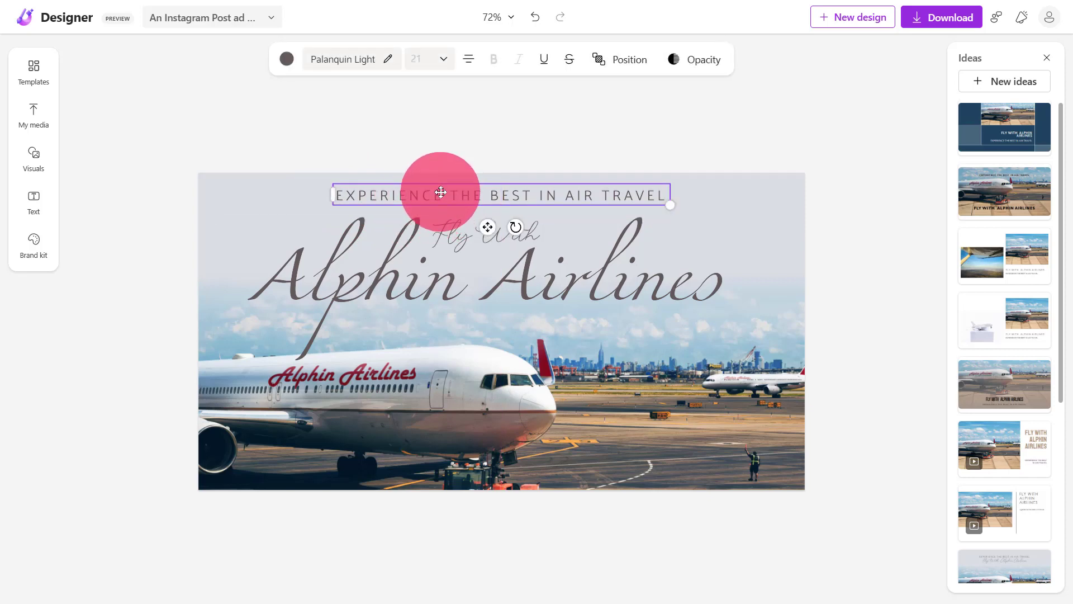
pyautogui.click(441, 192)
pyautogui.press('Escape')
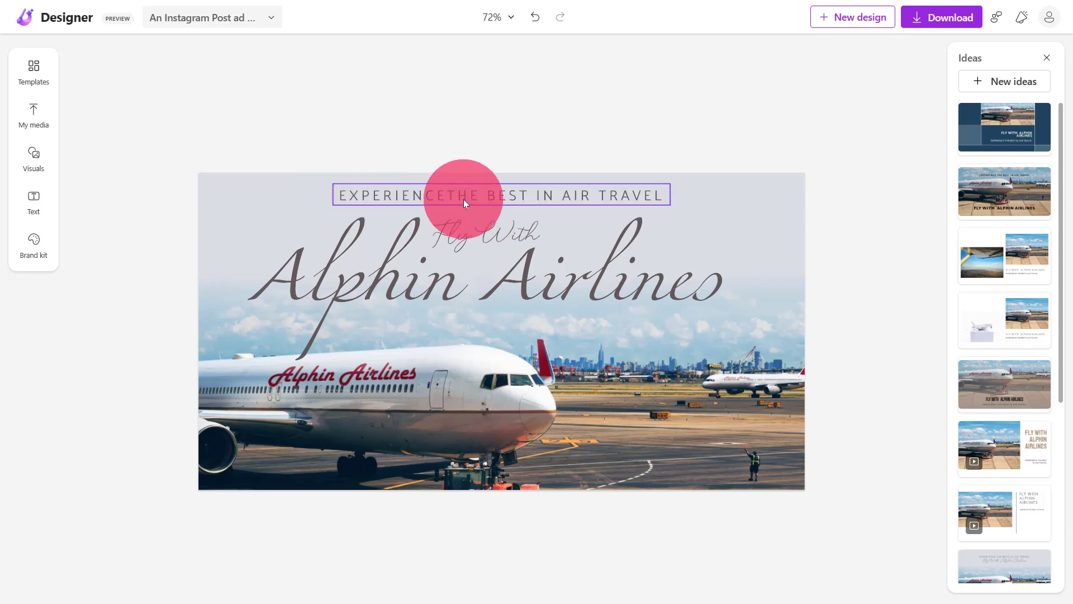
# Delete the "Experience the best in air travel" tagline and move the headline up into the freed space.
pyautogui.click(464, 199)
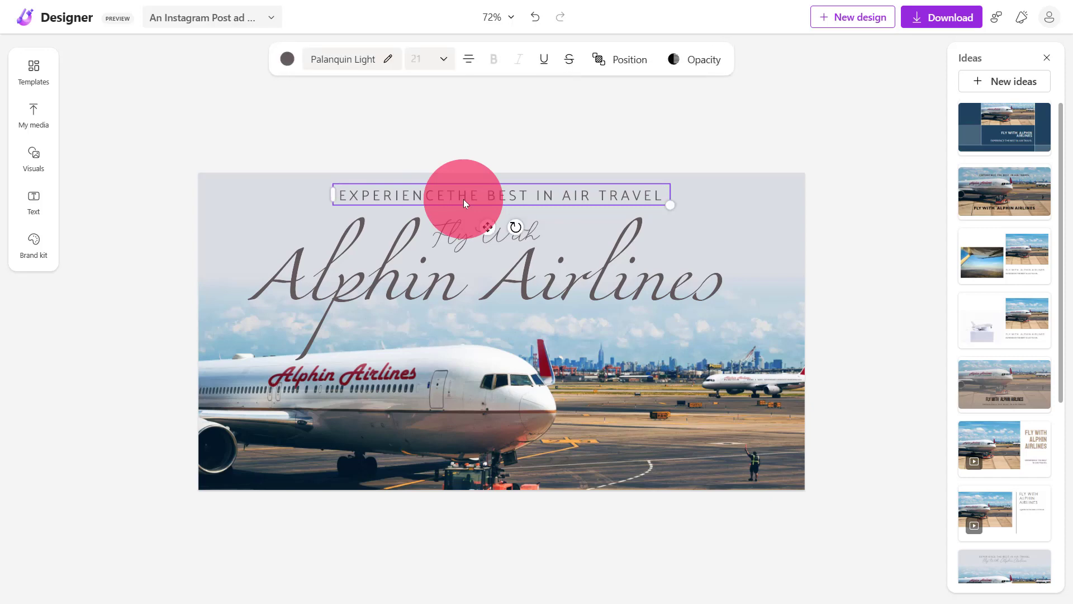
pyautogui.press('Delete')
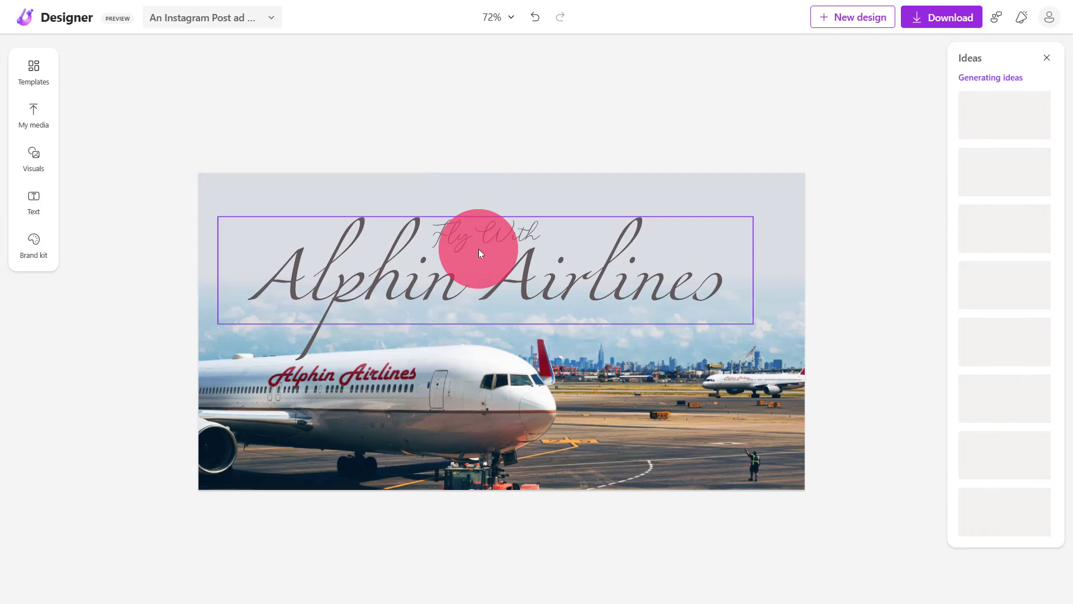
pyautogui.moveTo(479, 249); pyautogui.dragTo(485, 228)
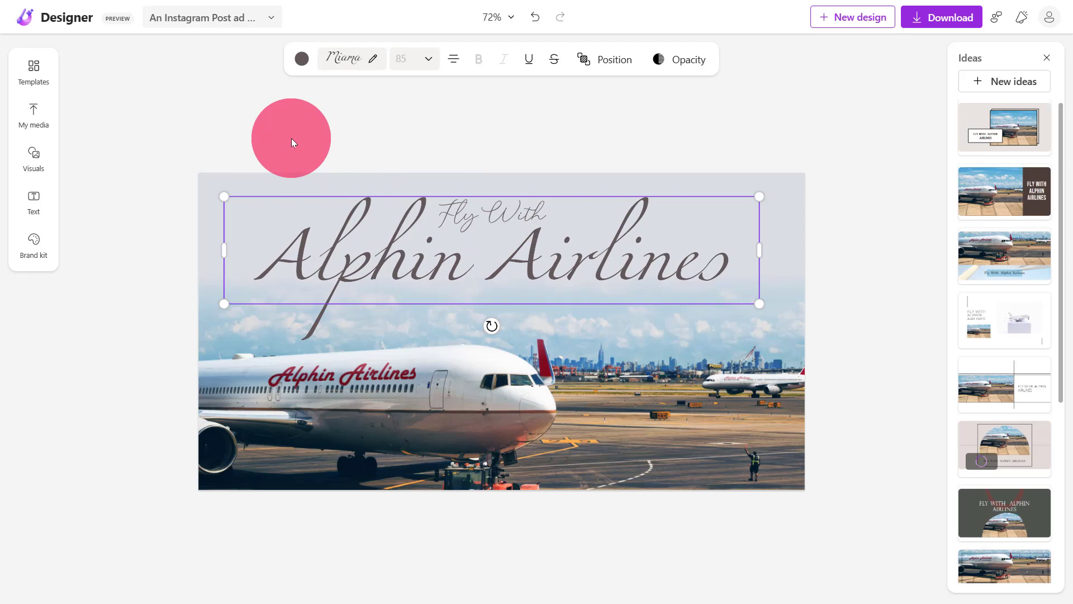
pyautogui.click(291, 138)
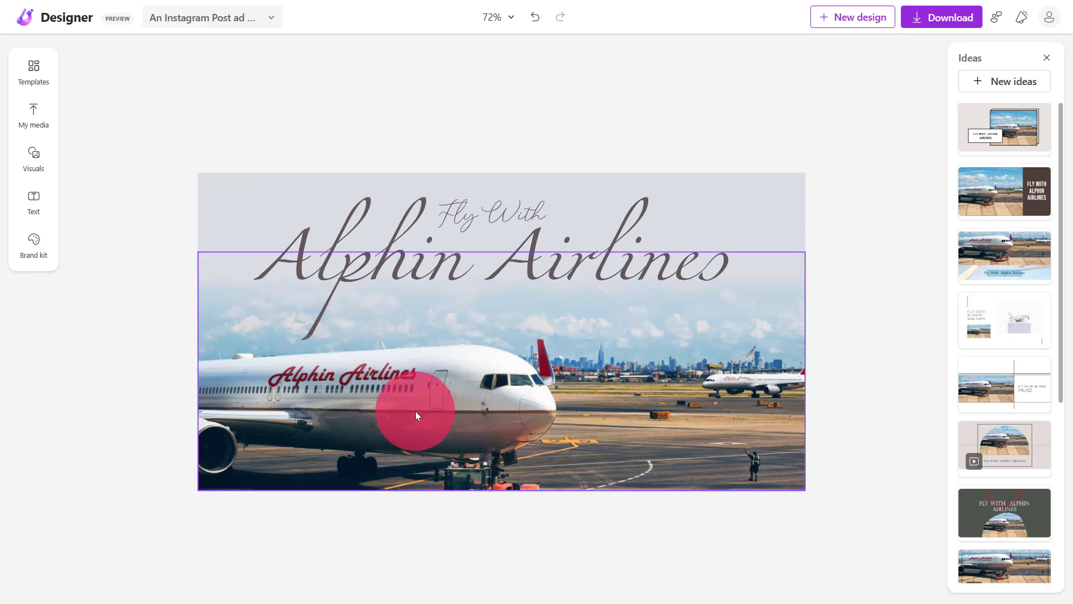
# Apply the Blur background effect to the airplane photo.
pyautogui.click(725, 382)
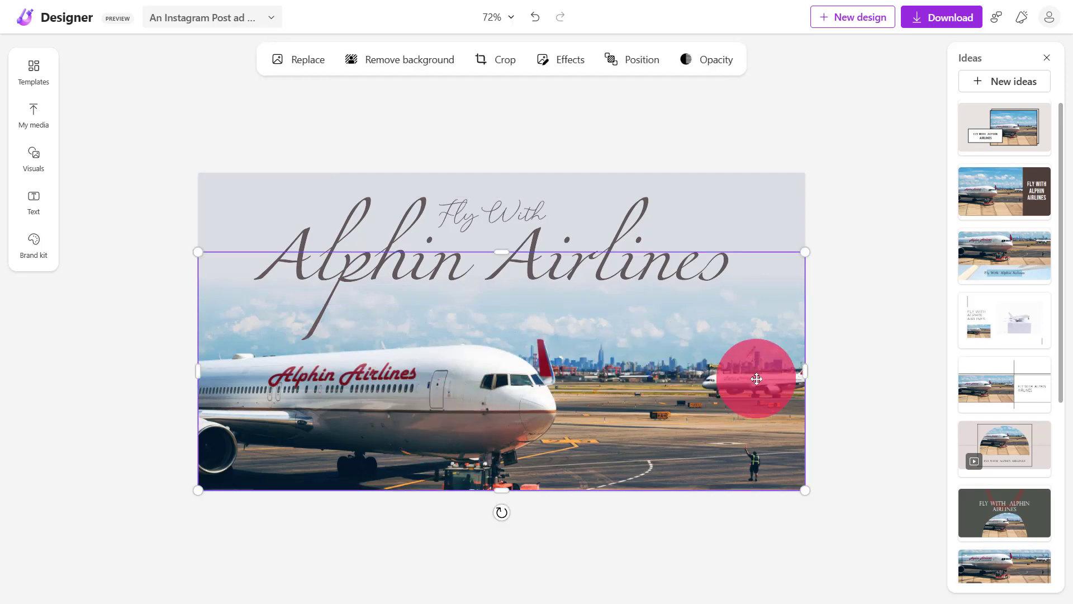
pyautogui.moveTo(805, 372)
pyautogui.mouseDown()
pyautogui.moveTo(706, 367)
pyautogui.moveTo(847, 375)
pyautogui.moveTo(806, 373)
pyautogui.mouseUp()
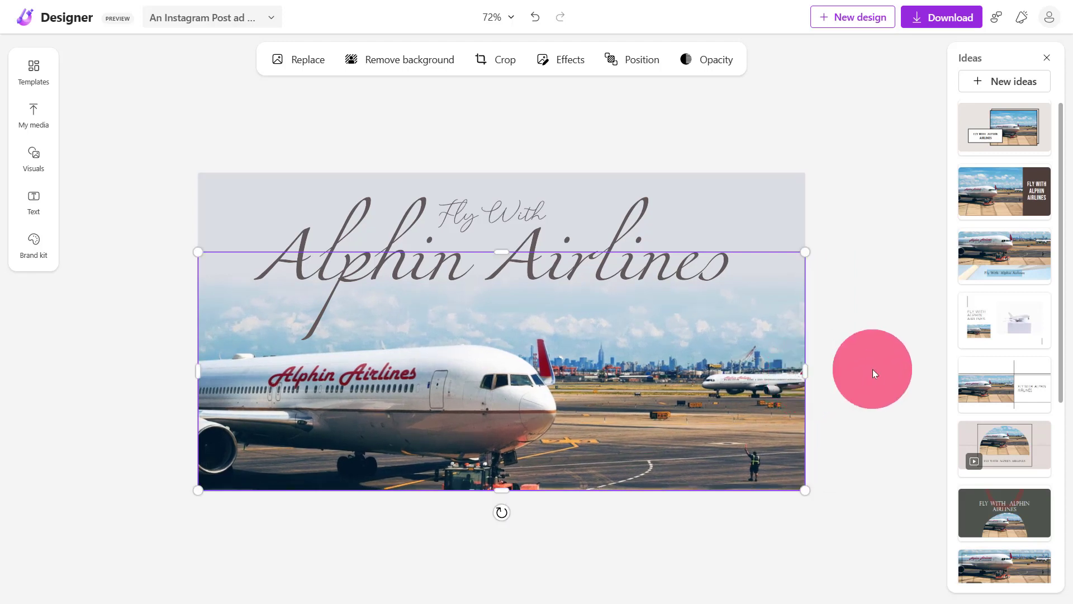
pyautogui.click(549, 60)
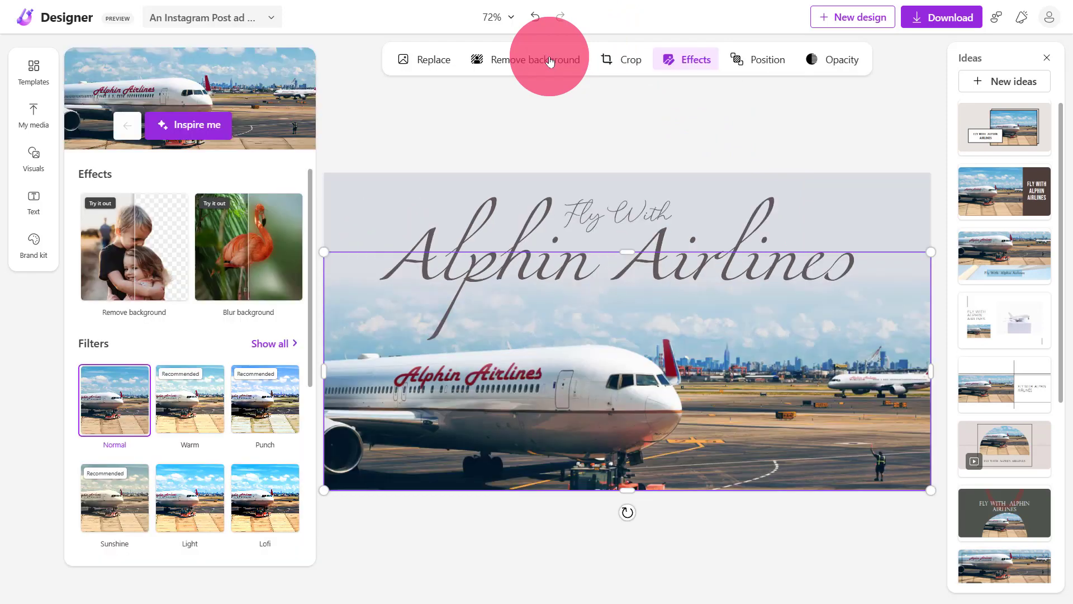
pyautogui.click(220, 254)
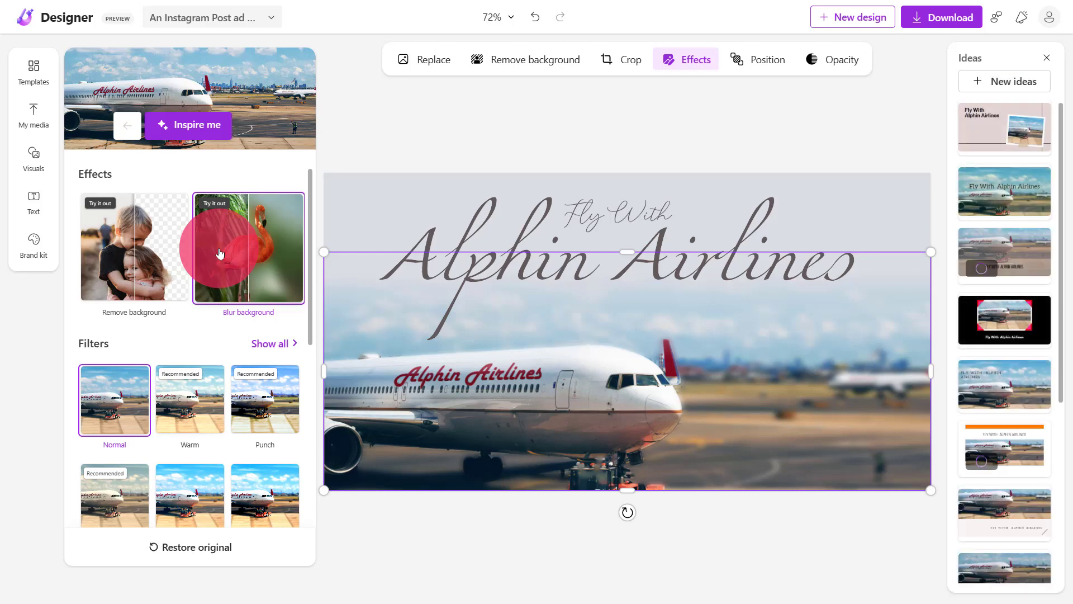
# Turn off the Blur background effect on the airplane photo.
pyautogui.click(219, 254)
# Try the automatic Inspire me styling on the airplane photo and reset its brightness, contrast, saturation, temperature and sharpness adjustments.
pyautogui.click(197, 125)
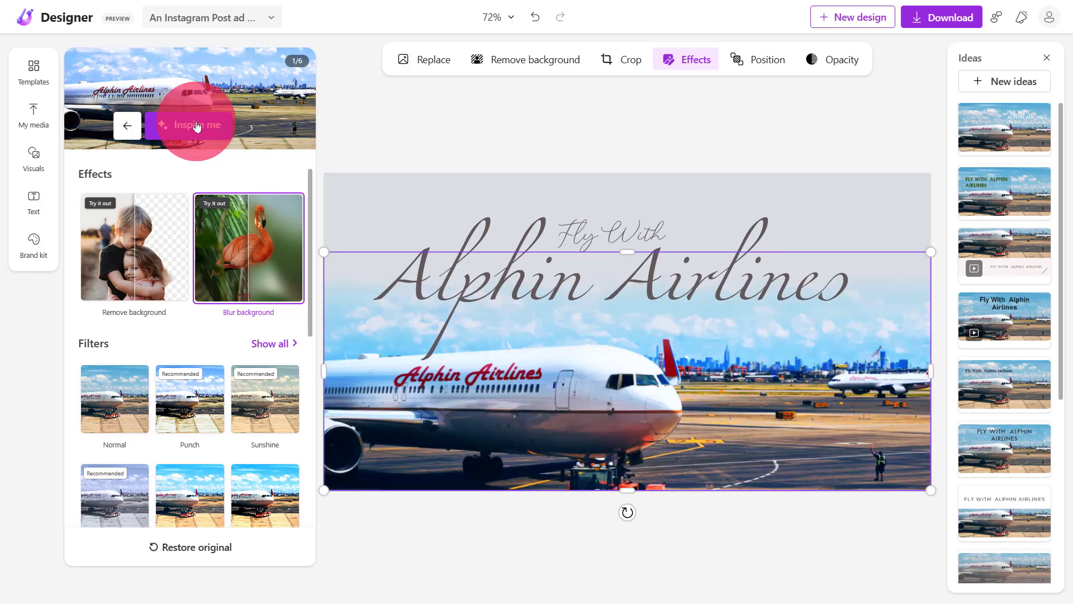
pyautogui.click(196, 126)
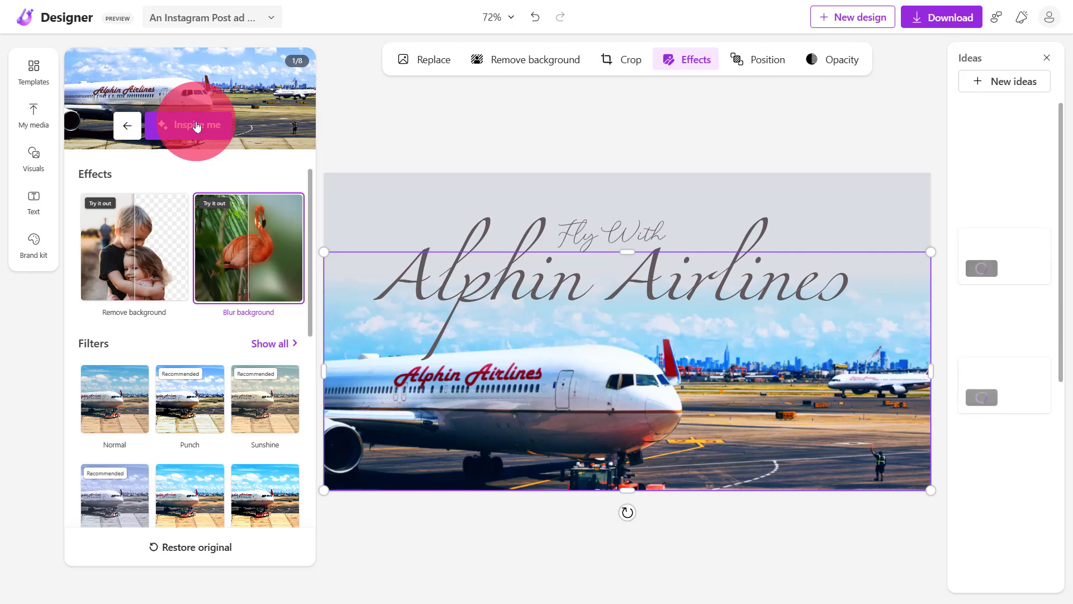
pyautogui.click(1021, 124)
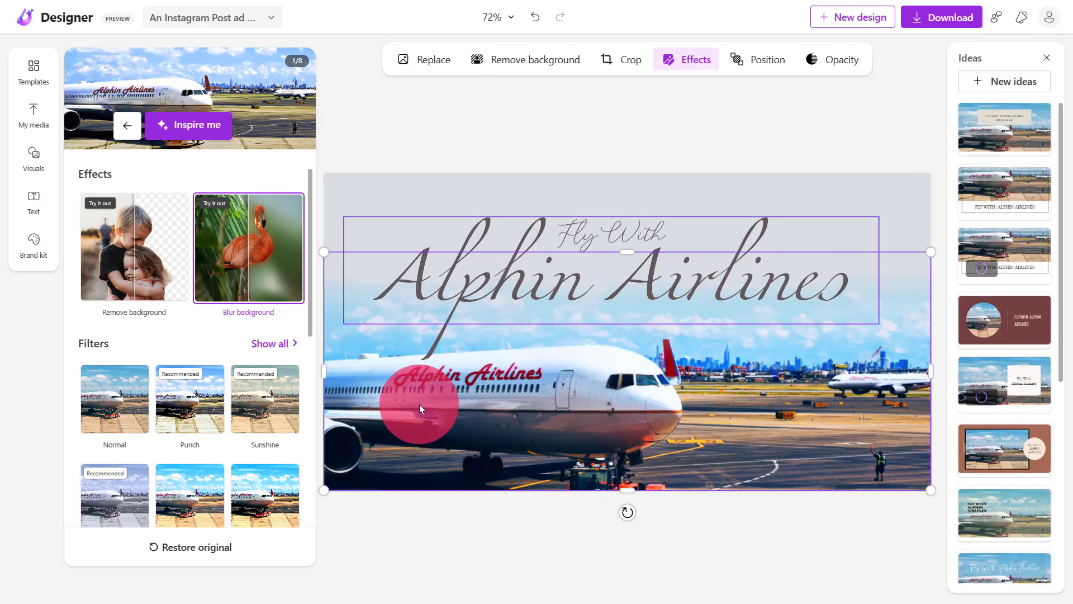
pyautogui.scroll(-8, 147, 429)
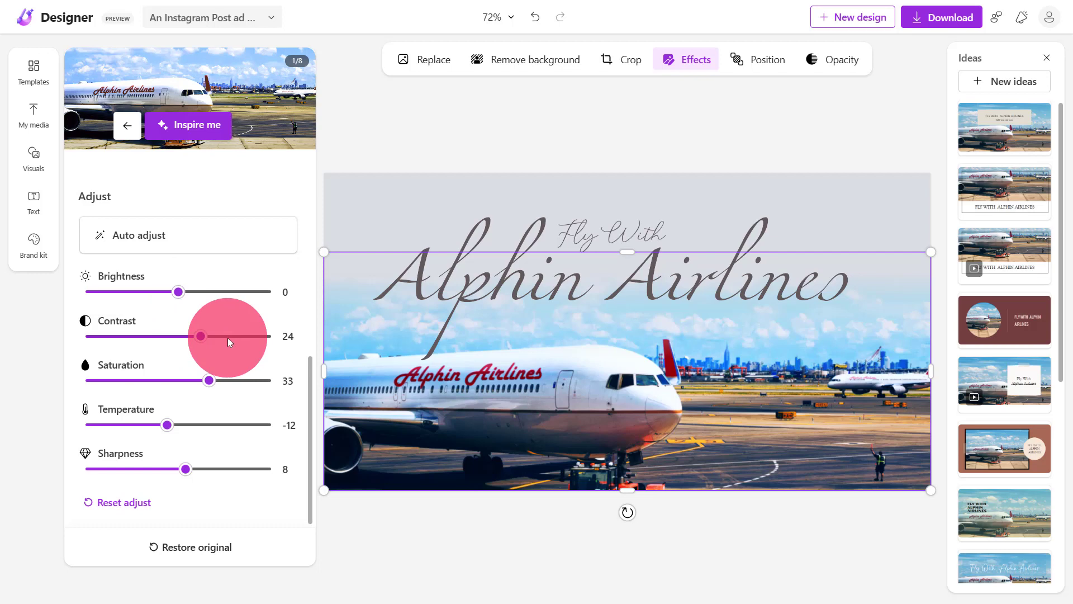
pyautogui.click(135, 513)
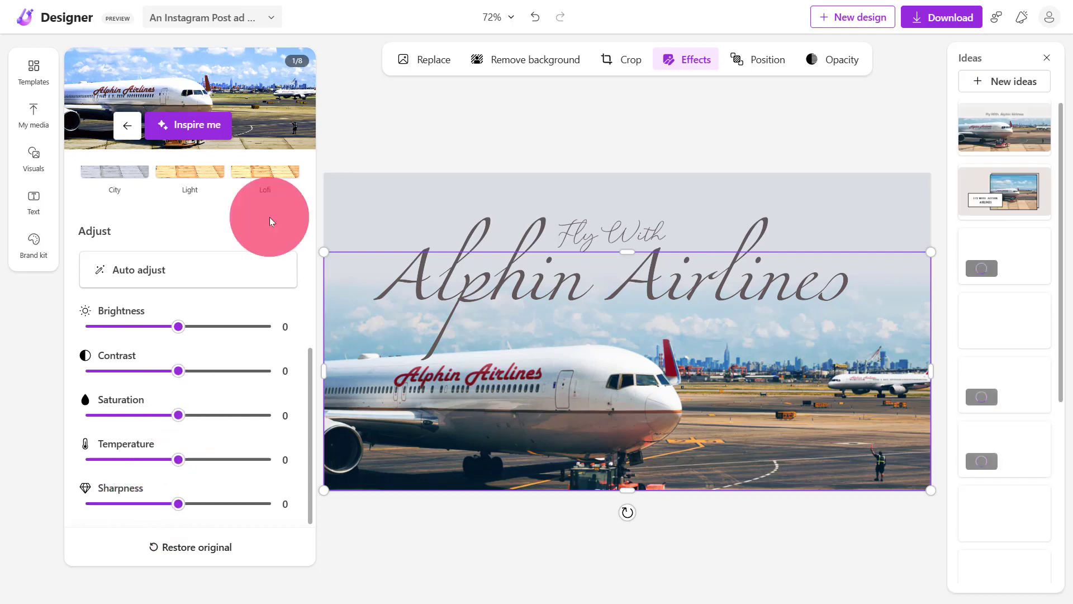
# Try the City and Punch filters on the airplane photo and return it to the Normal filter.
pyautogui.scroll(3, 270, 217)
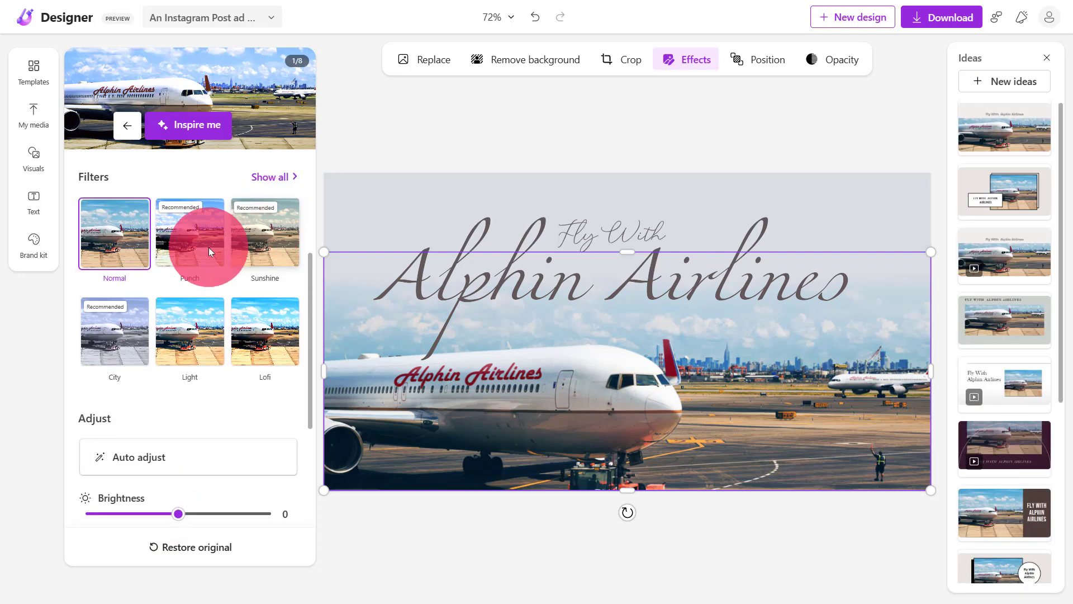
pyautogui.click(120, 328)
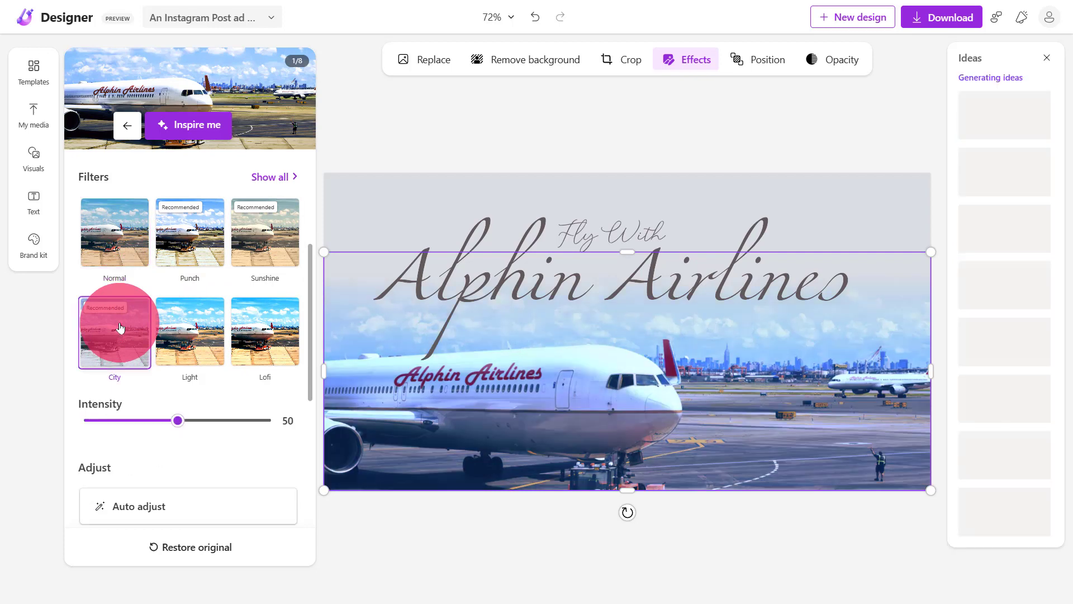
pyautogui.click(171, 252)
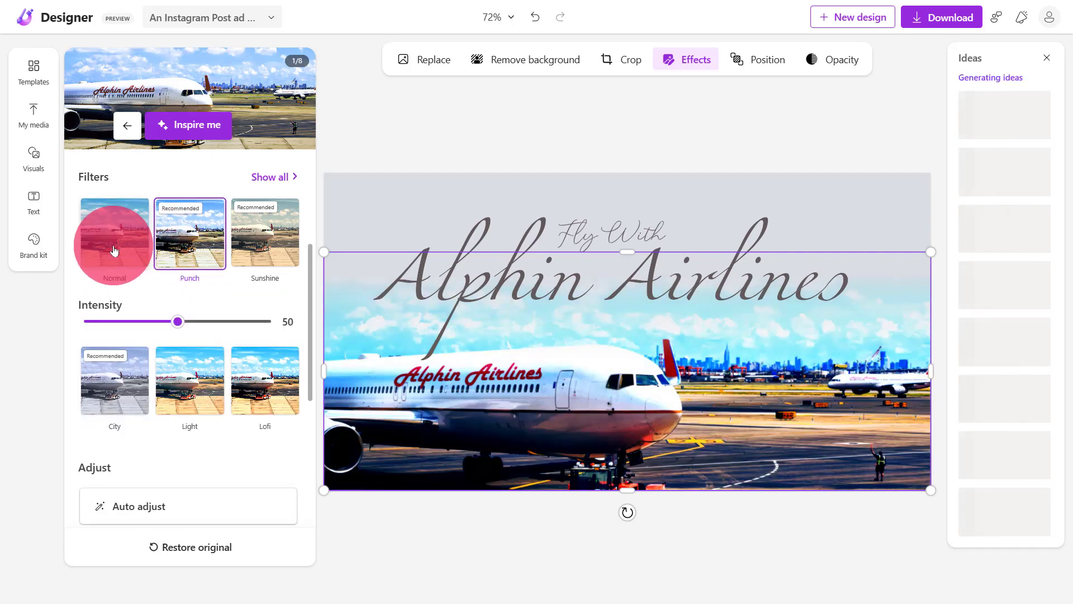
pyautogui.click(114, 250)
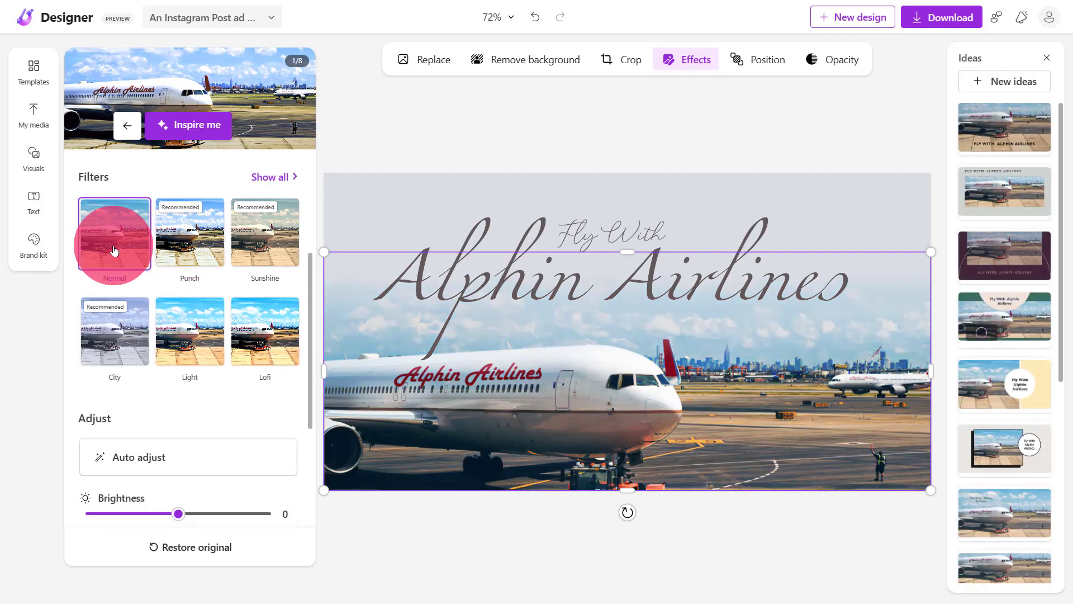
pyautogui.scroll(3, 190, 229)
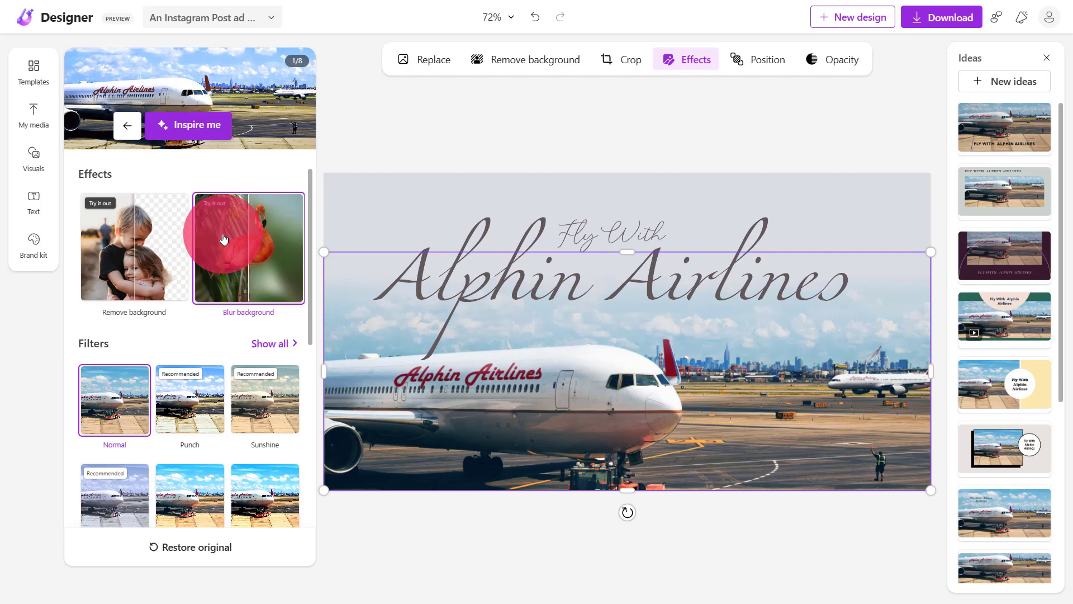
# Try a lower opacity on the airplane photo and set it back to 100%.
pyautogui.click(865, 59)
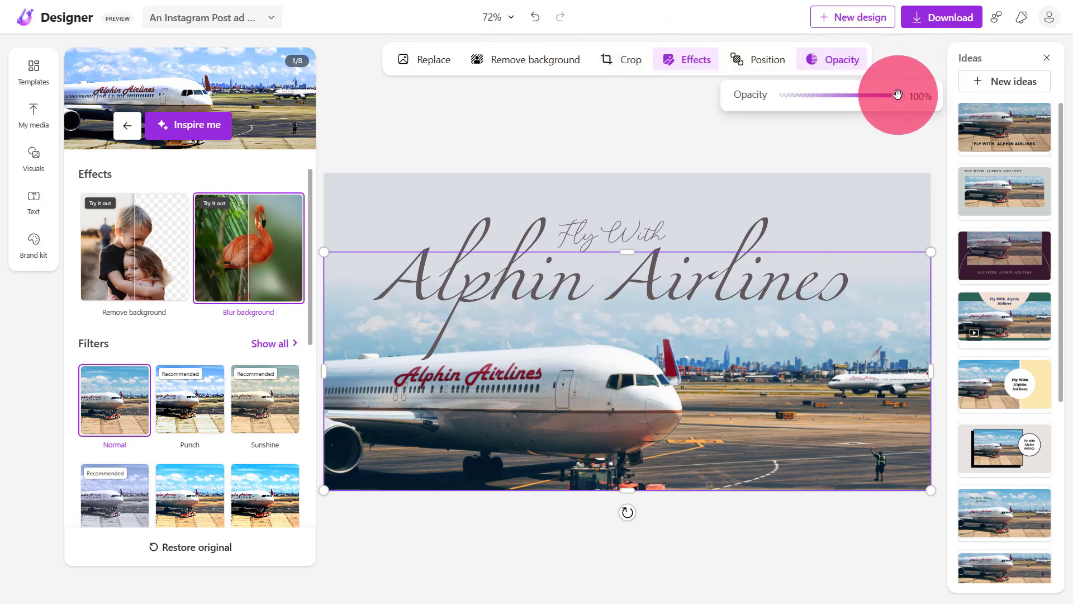
pyautogui.moveTo(897, 94); pyautogui.dragTo(957, 99)
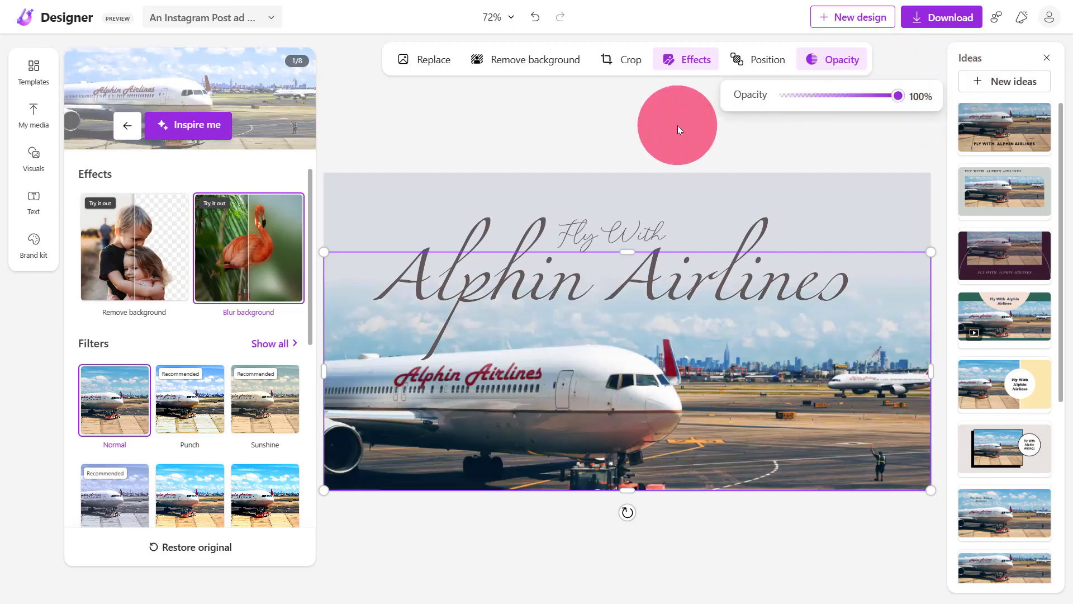
pyautogui.click(677, 125)
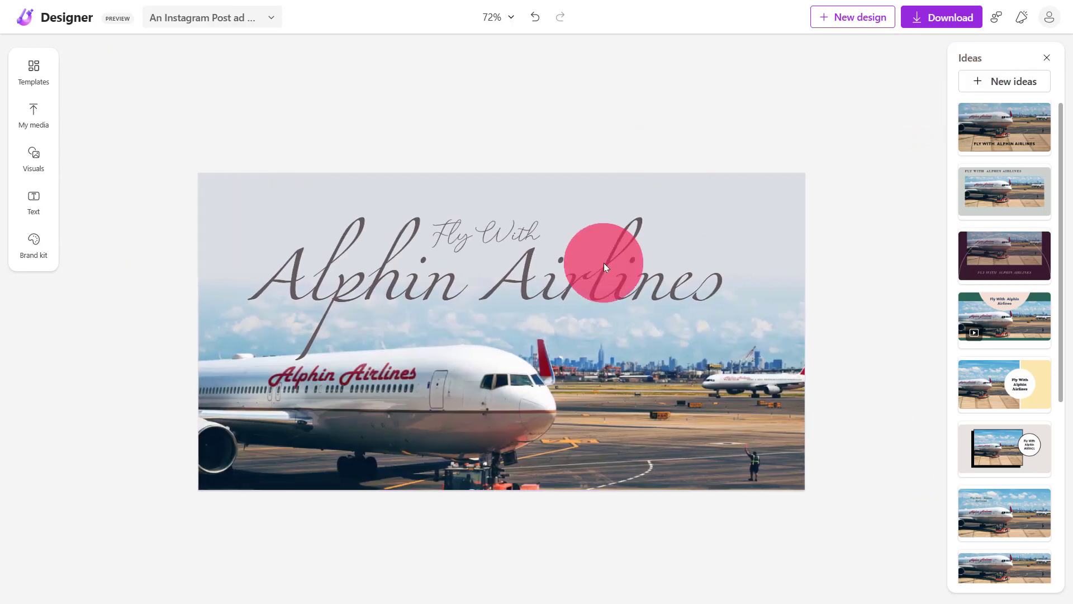
# Move the "Fly With Alphin Airlines" headline slightly up, closer to the design's upper edge.
pyautogui.click(589, 283)
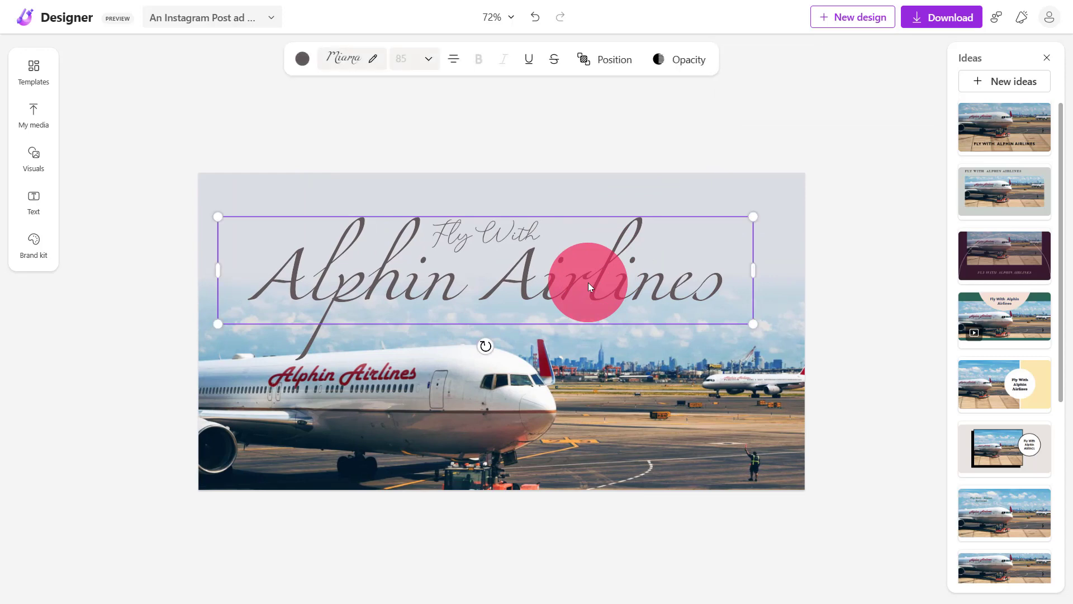
pyautogui.moveTo(589, 278); pyautogui.dragTo(598, 254)
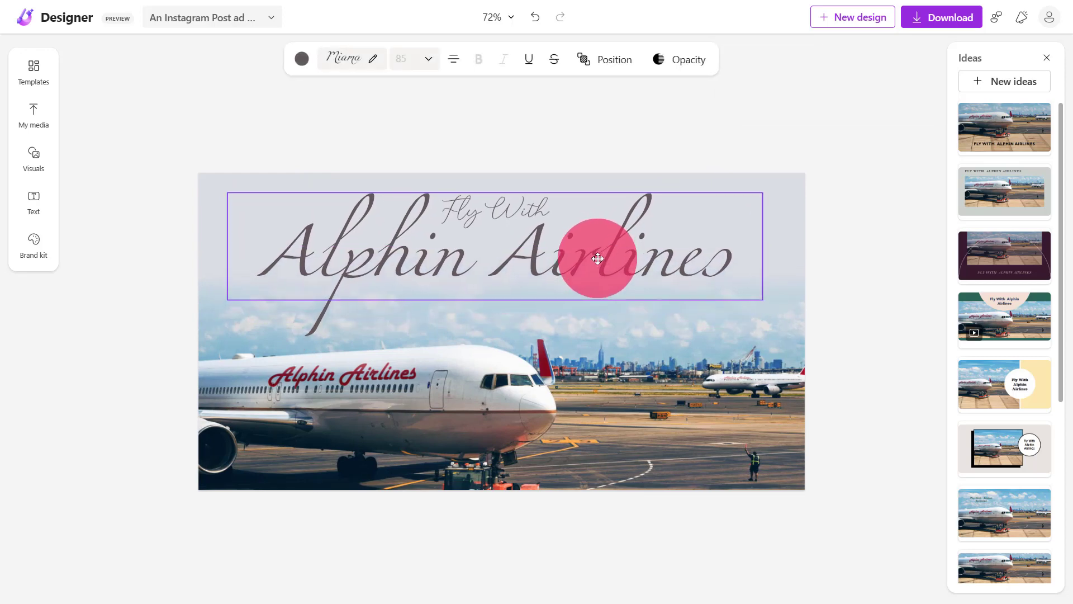
# Recolor only the words "Alphin Airlines" in the headline to a bright red chosen with the custom color picker.
pyautogui.click(383, 251)
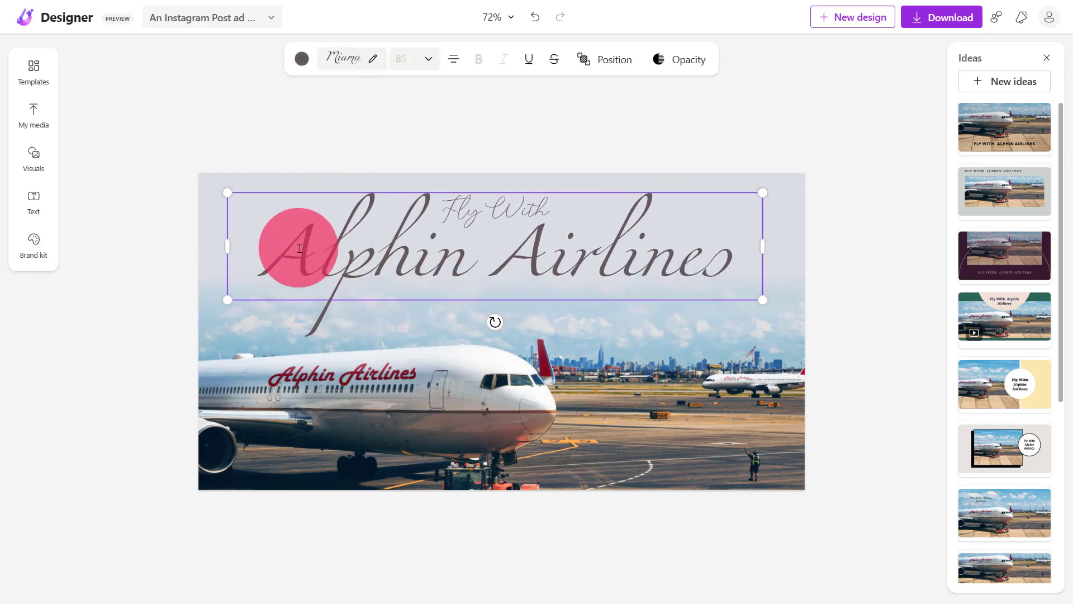
pyautogui.moveTo(288, 247); pyautogui.dragTo(599, 249)
pyautogui.moveTo(685, 334); pyautogui.dragTo(879, 336)
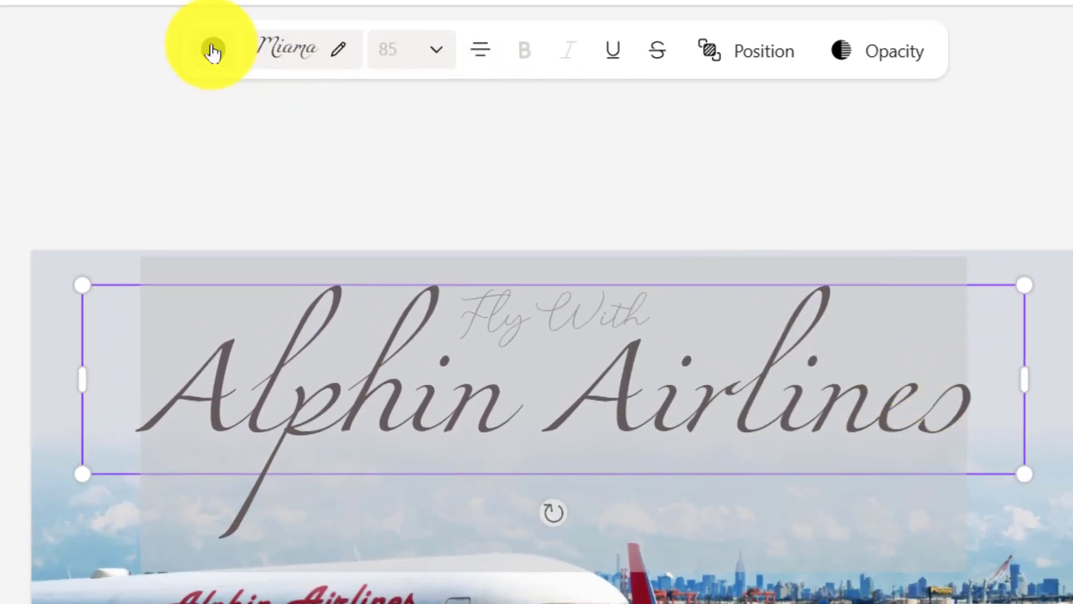
pyautogui.click(213, 52)
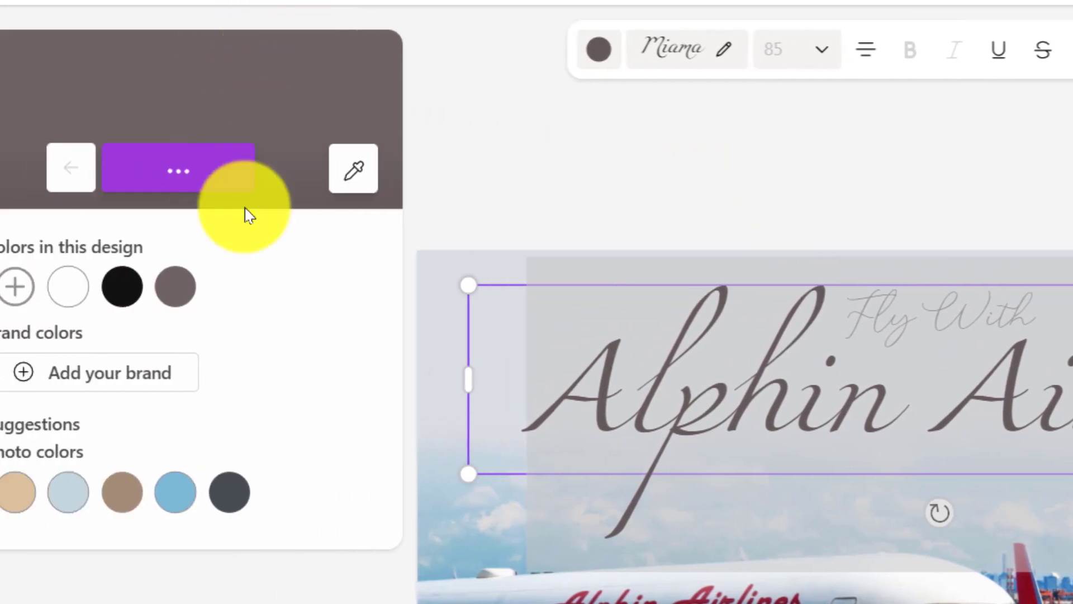
pyautogui.click(112, 288)
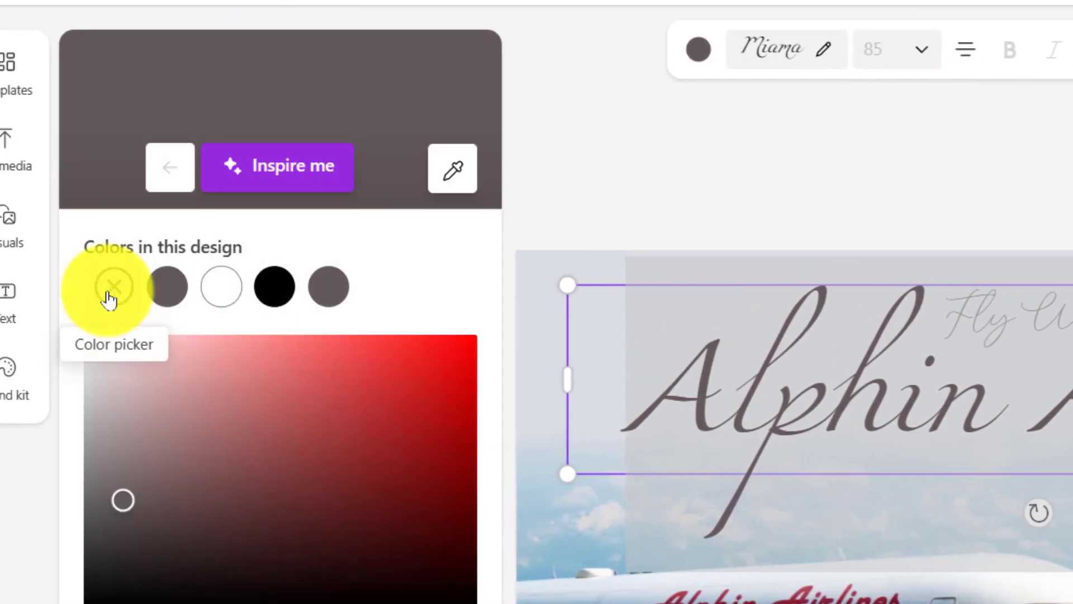
pyautogui.click(403, 384)
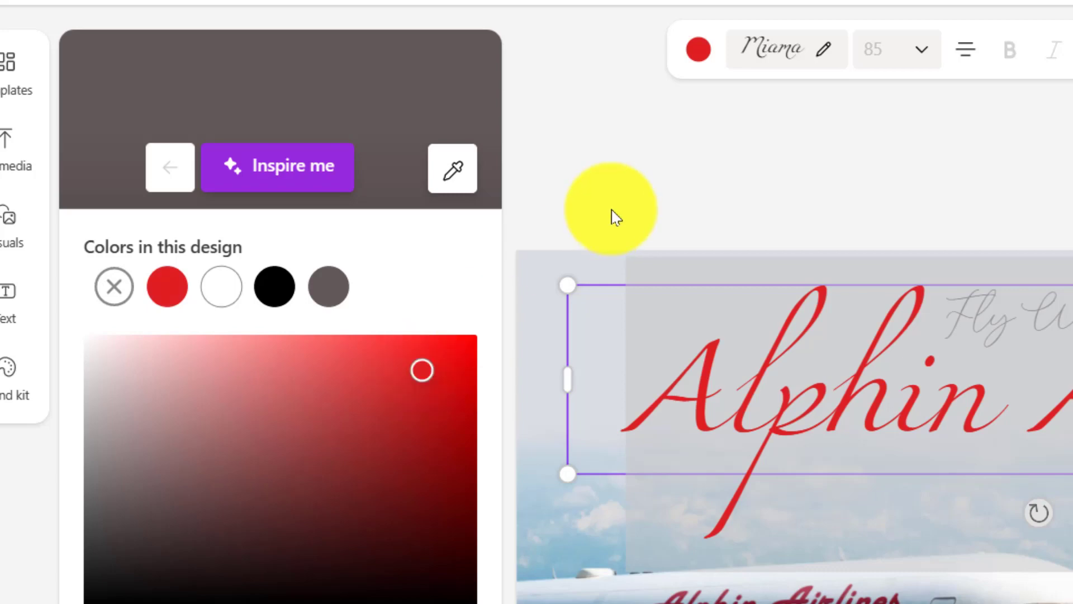
pyautogui.click(613, 217)
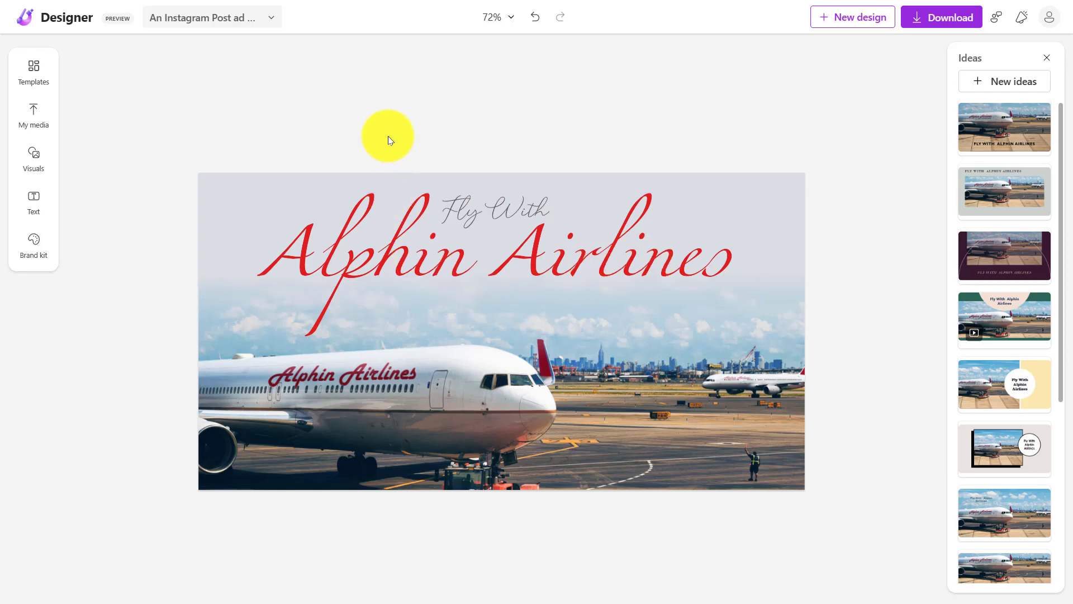
# Look through the uploaded media and the Brand kit styles available for the design.
pyautogui.click(44, 117)
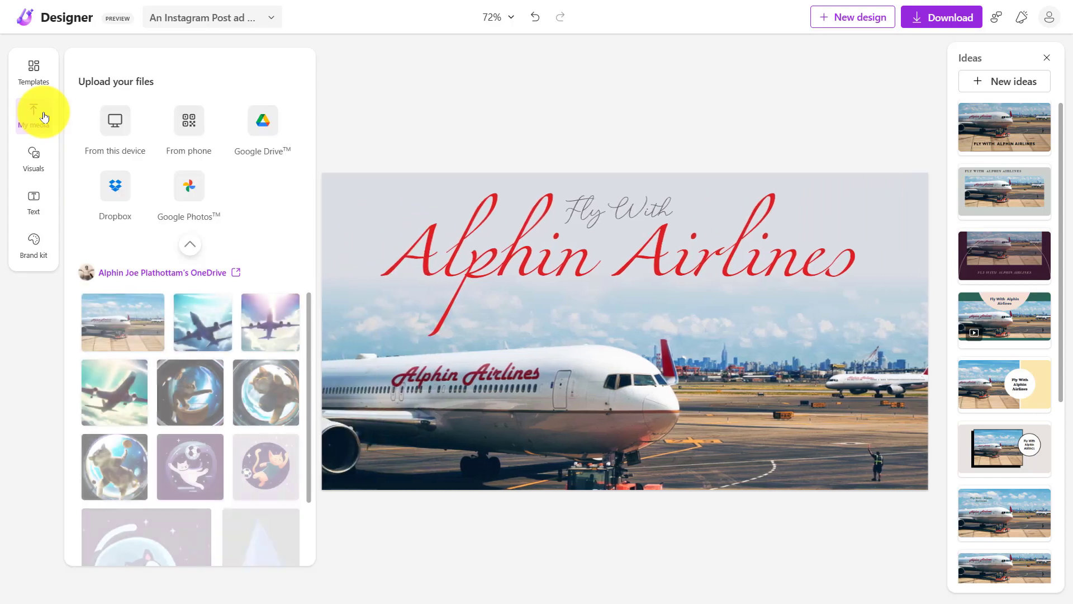
pyautogui.click(94, 330)
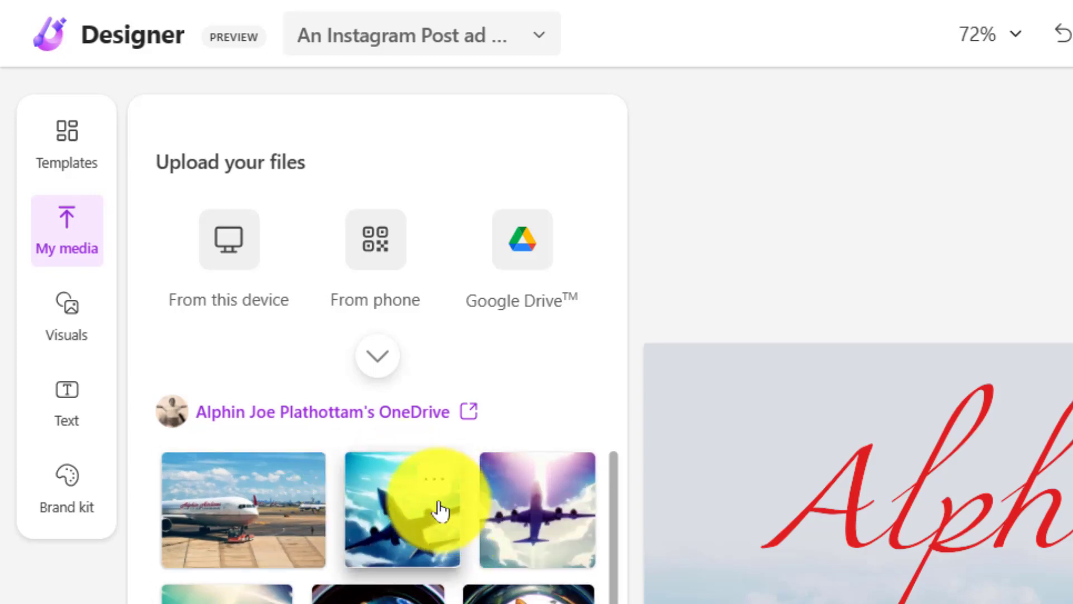
pyautogui.click(62, 487)
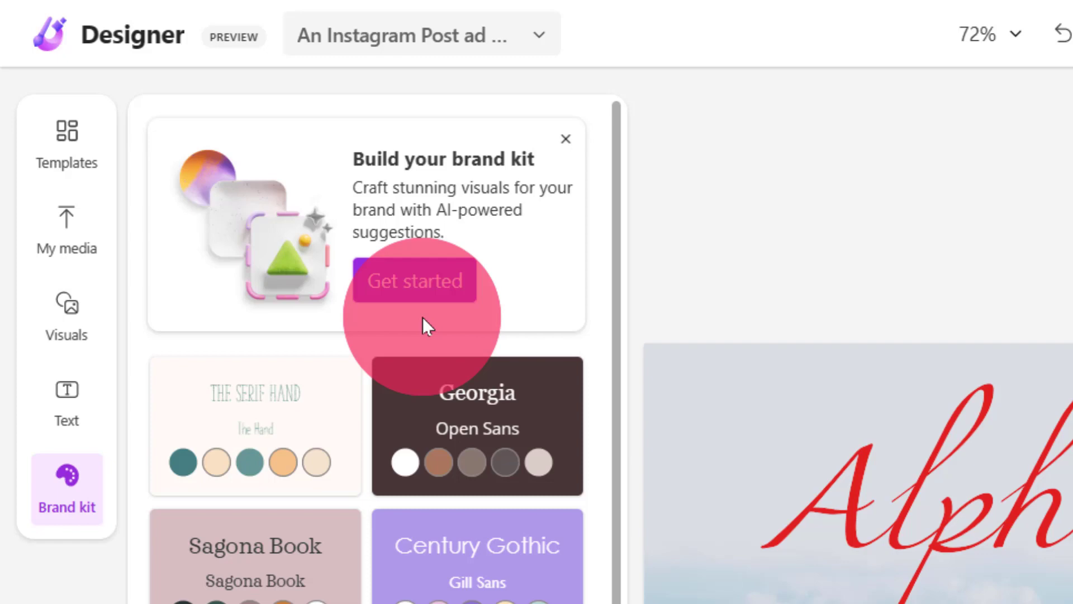
# Add the ready-made "Celebrate" text style to the design and place it beneath the end of the word "Airlines".
pyautogui.click(66, 411)
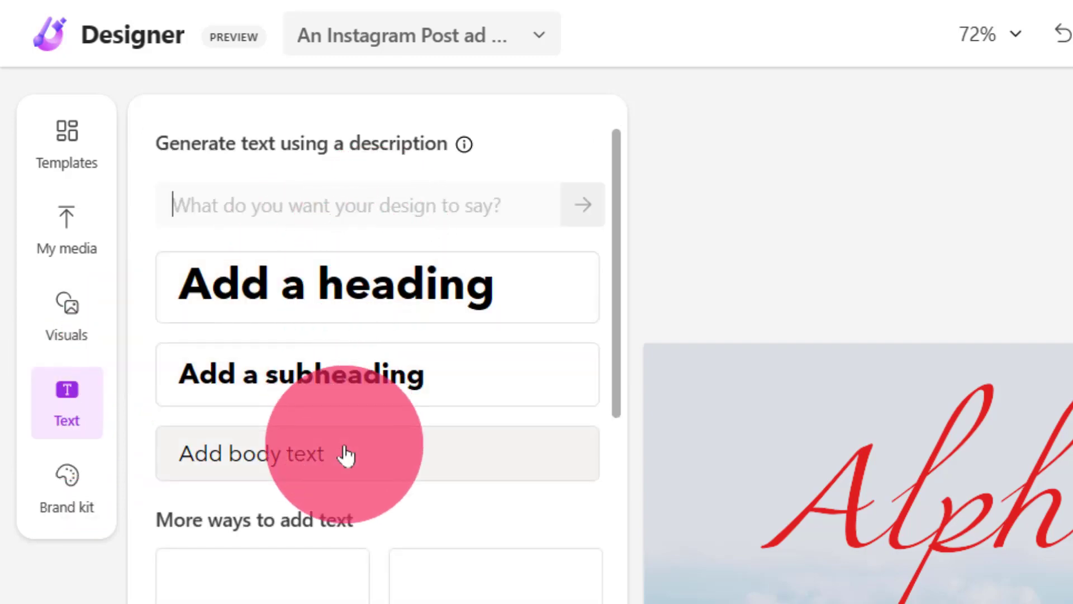
pyautogui.scroll(-10, 378, 391)
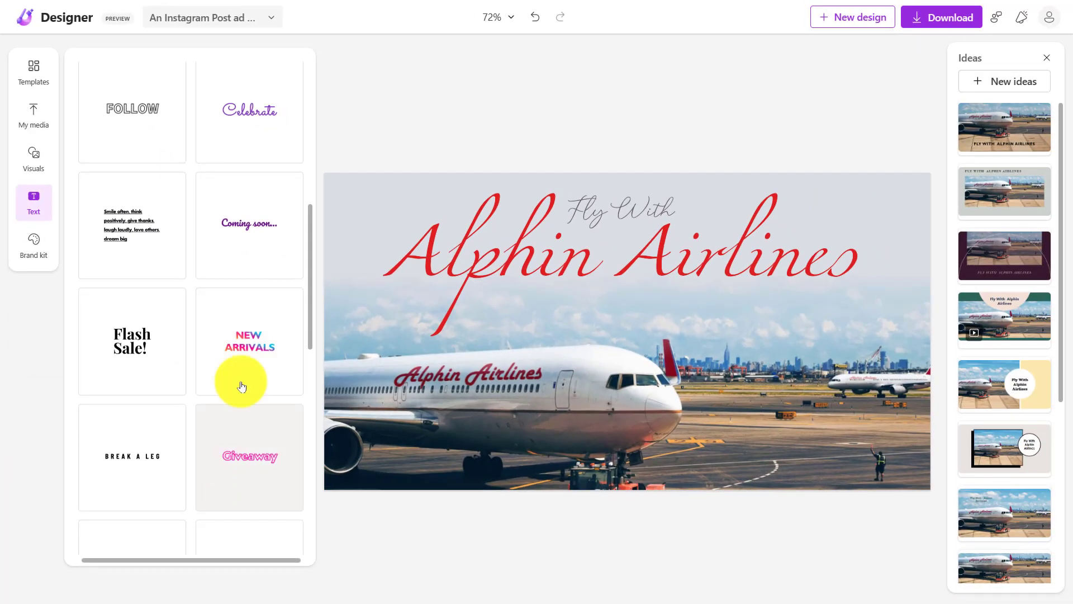
pyautogui.click(240, 135)
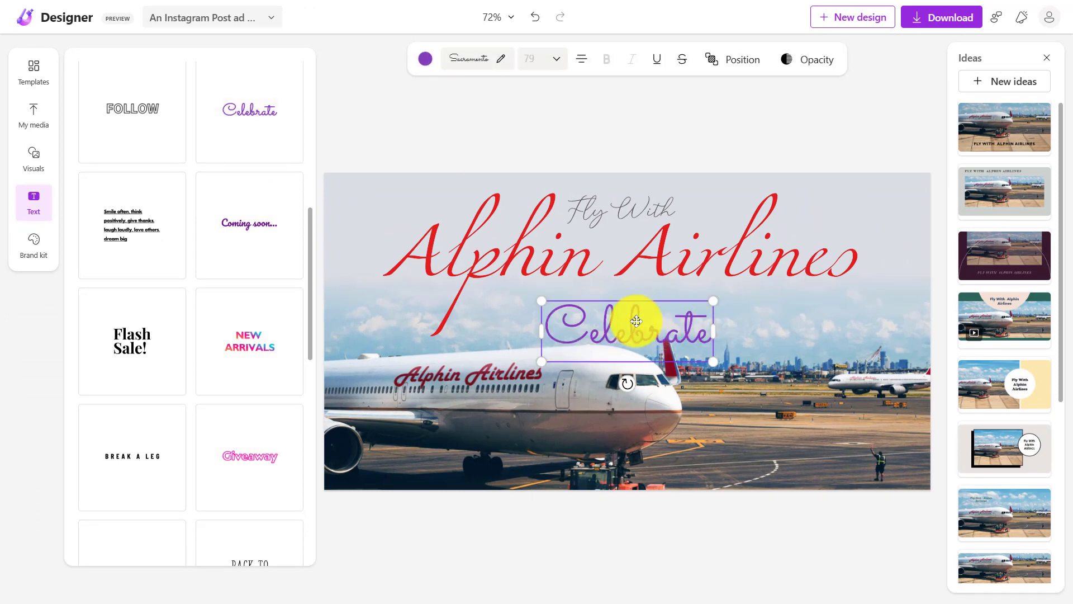
pyautogui.moveTo(771, 360); pyautogui.dragTo(819, 309)
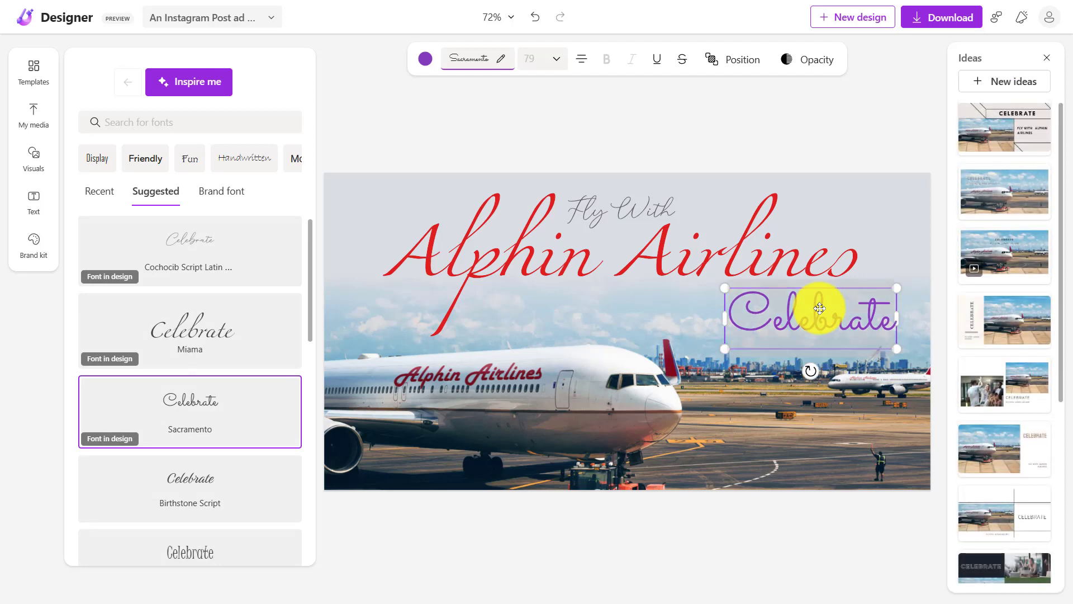
# Replace "Celebrate" with "Enjoy your Vacation!" and fit it on one line at size 36 over the tarmac in the photo's lower-right area.
pyautogui.write('Enjoy')
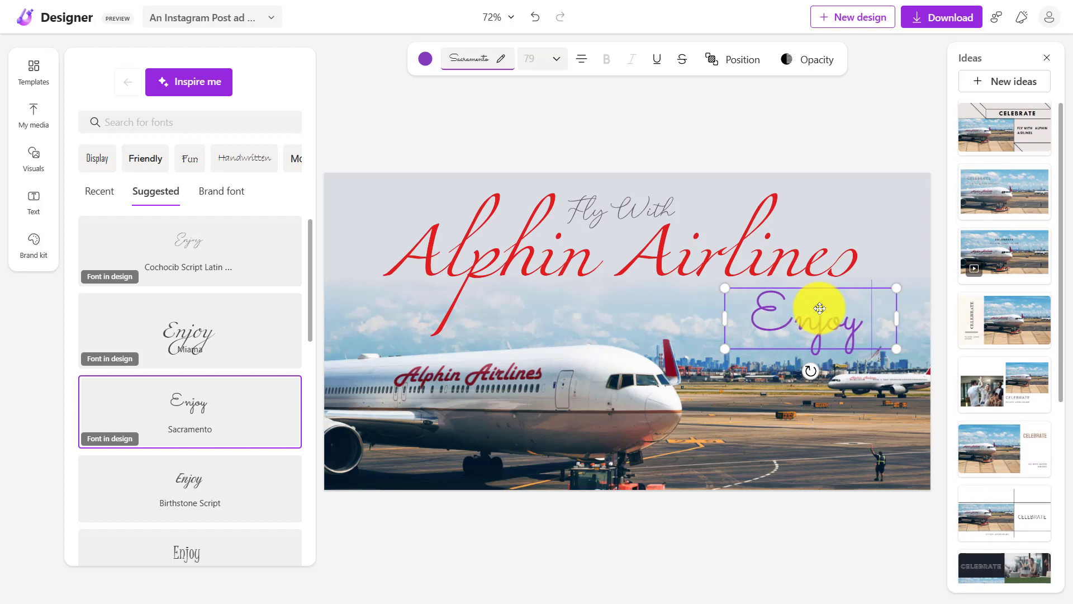
pyautogui.write(' your')
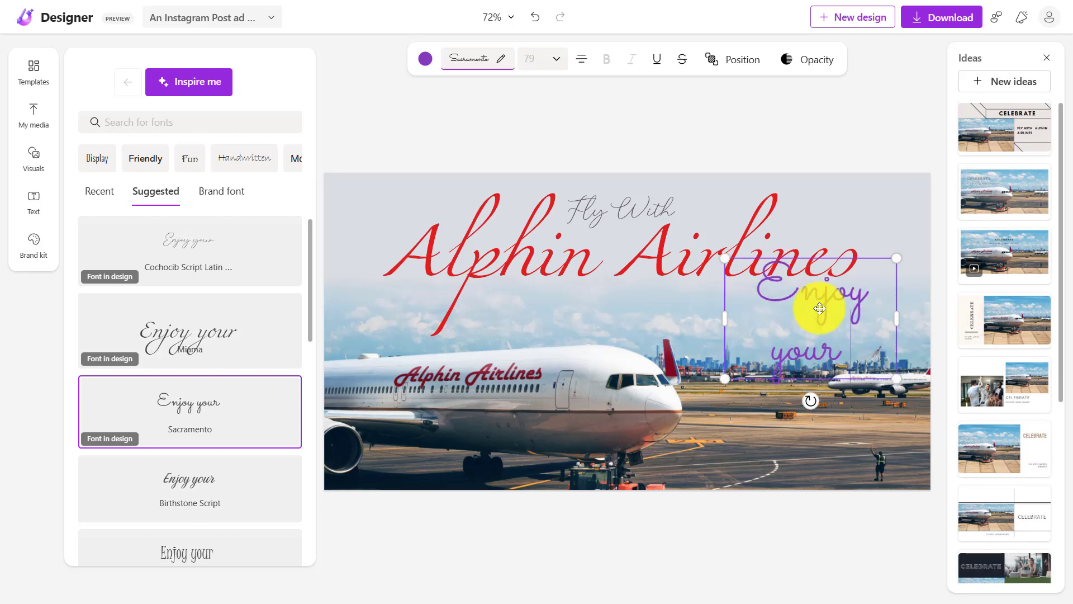
pyautogui.write(' Vacation!')
pyautogui.moveTo(725, 319); pyautogui.dragTo(450, 333)
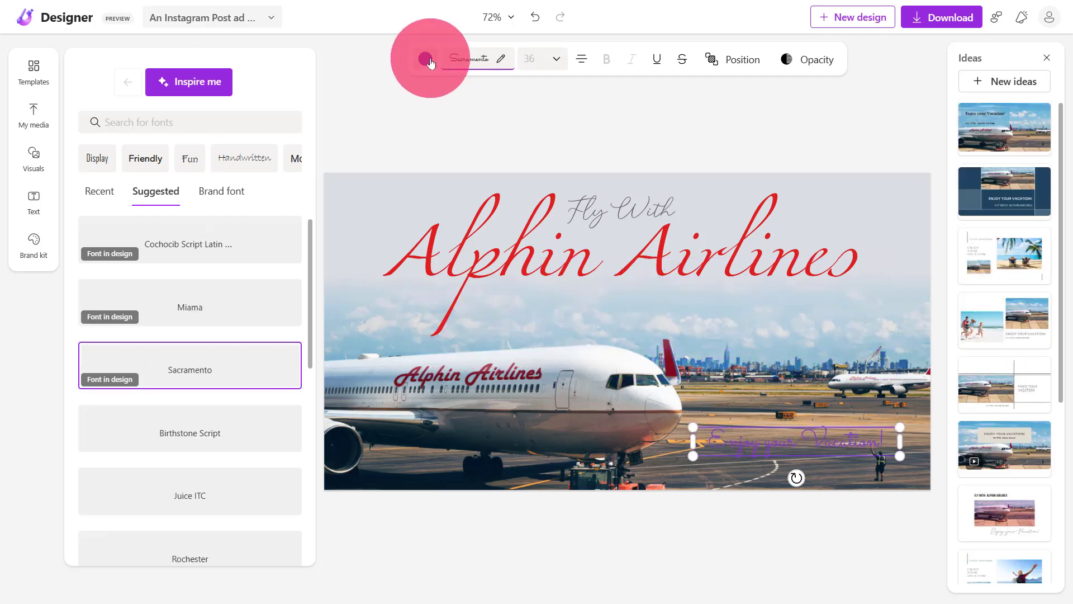
# Change the color of the "Enjoy your Vacation!" text to white.
pyautogui.click(426, 59)
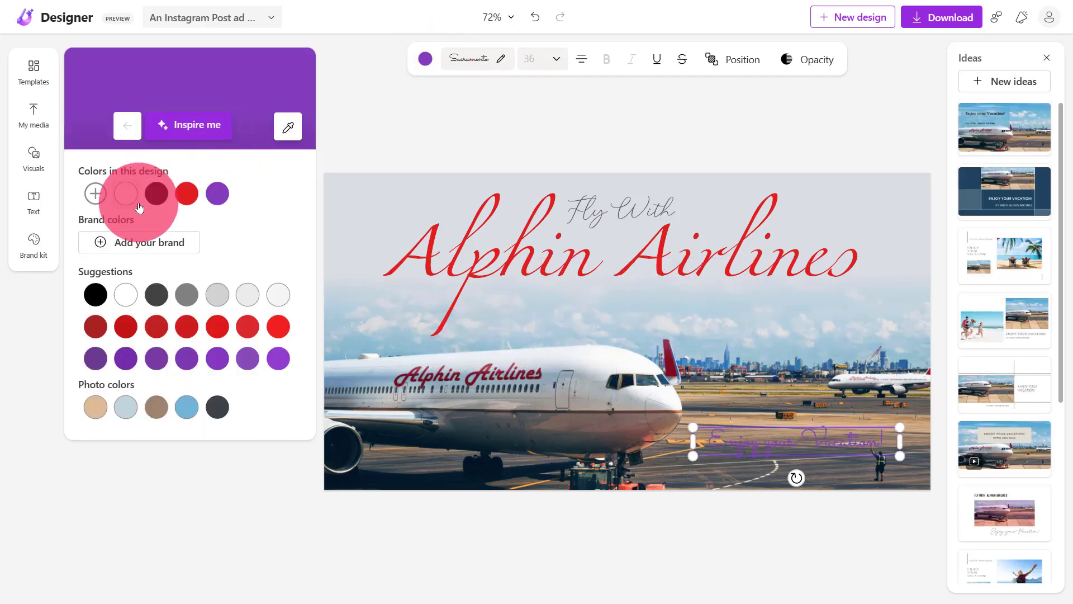
pyautogui.click(126, 194)
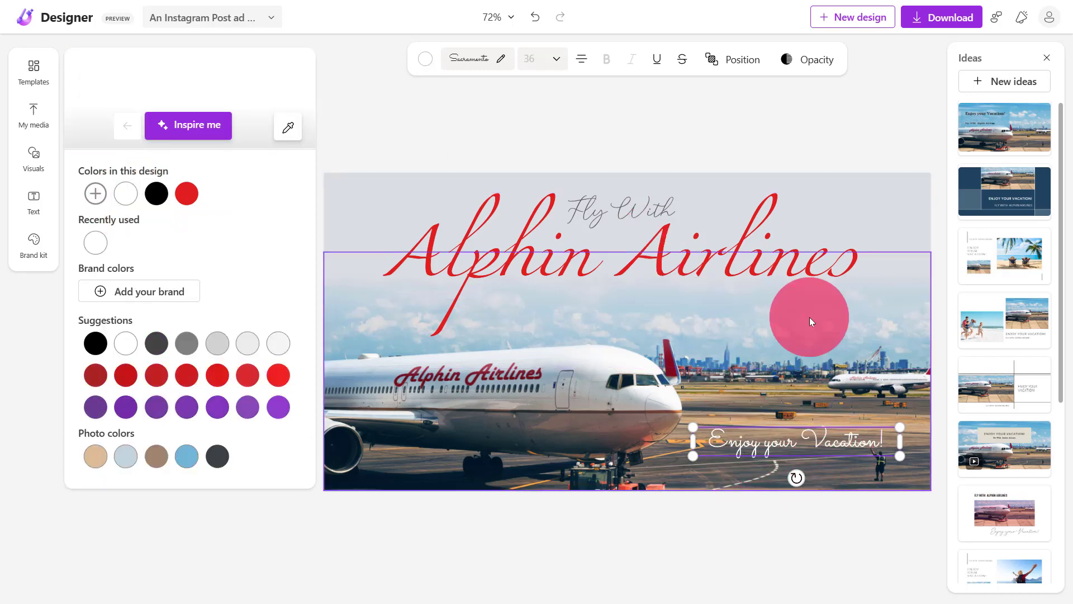
pyautogui.click(796, 121)
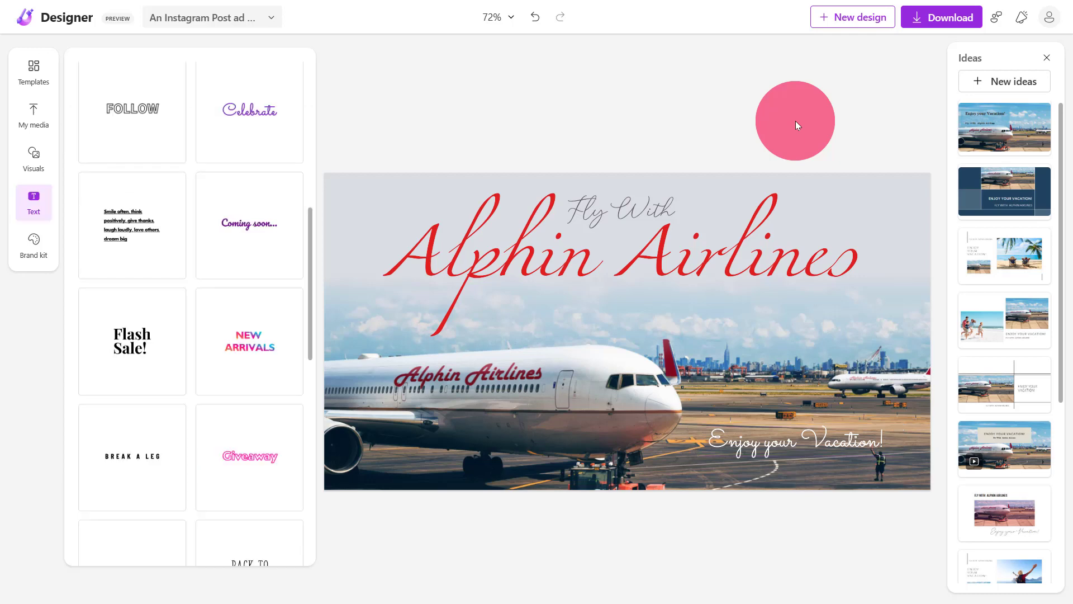
pyautogui.click(851, 440)
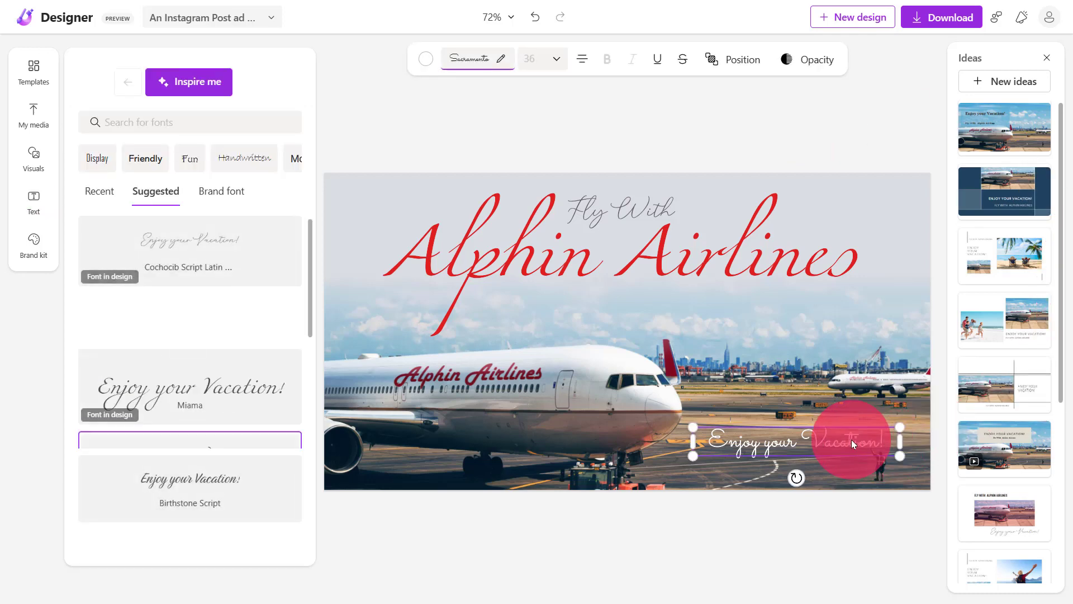
pyautogui.click(532, 149)
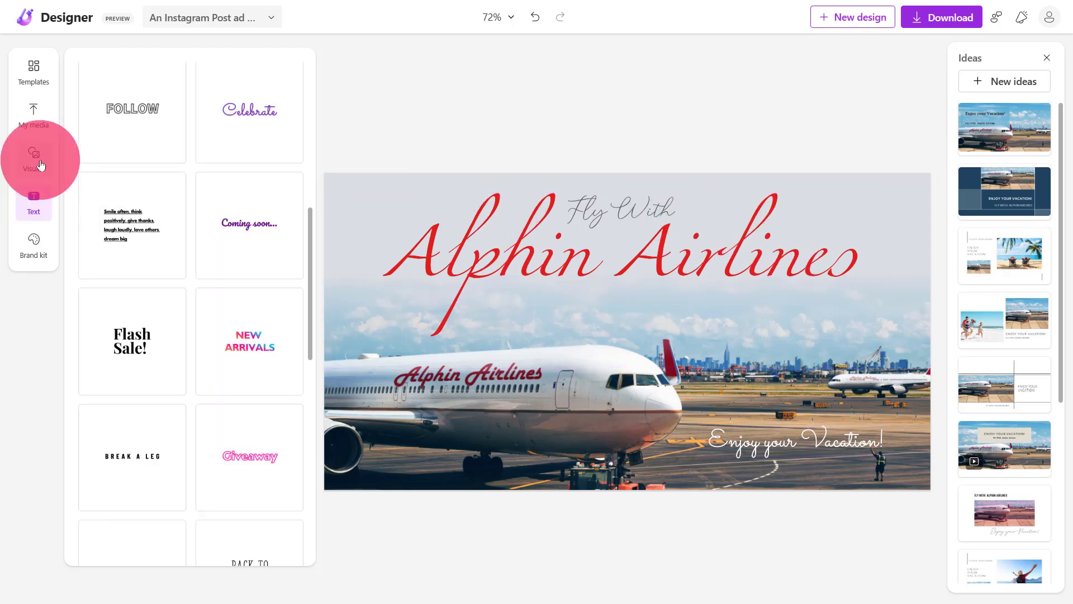
# Add the purple burst graphic from the organic shapes, shrink it and place it above the "j" of "Enjoy your Vacation!".
pyautogui.click(35, 159)
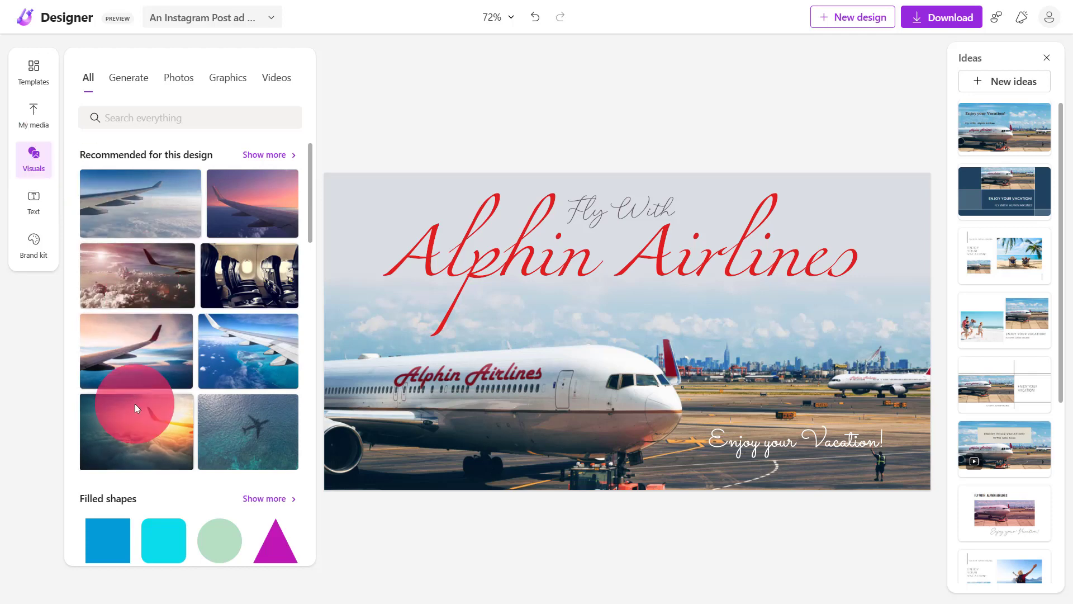
pyautogui.scroll(-1, 135, 521)
pyautogui.scroll(-1, 137, 501)
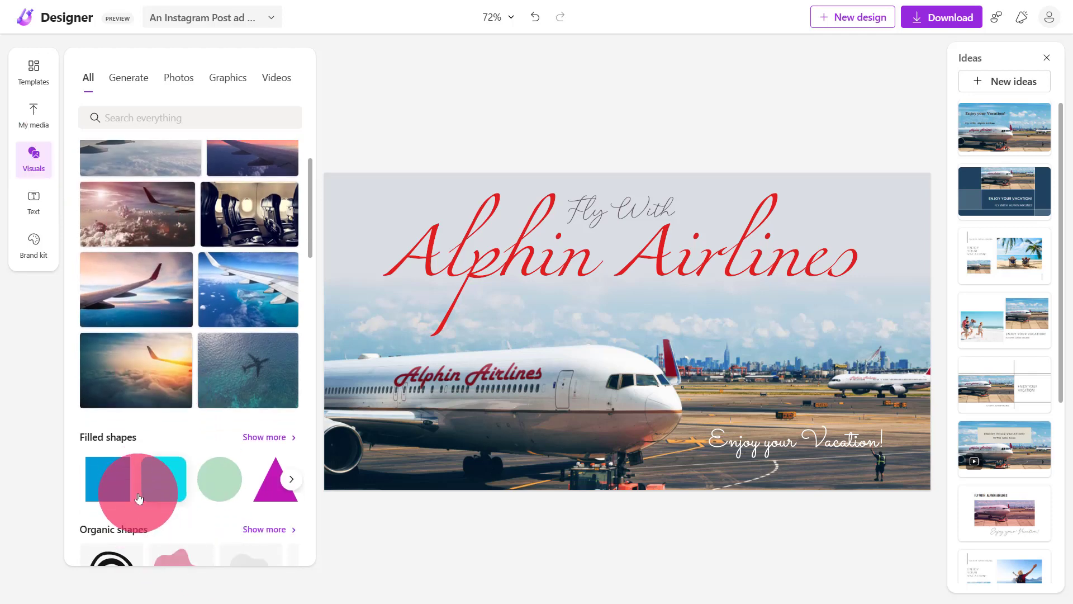
pyautogui.scroll(1, 137, 501)
pyautogui.scroll(1, 172, 306)
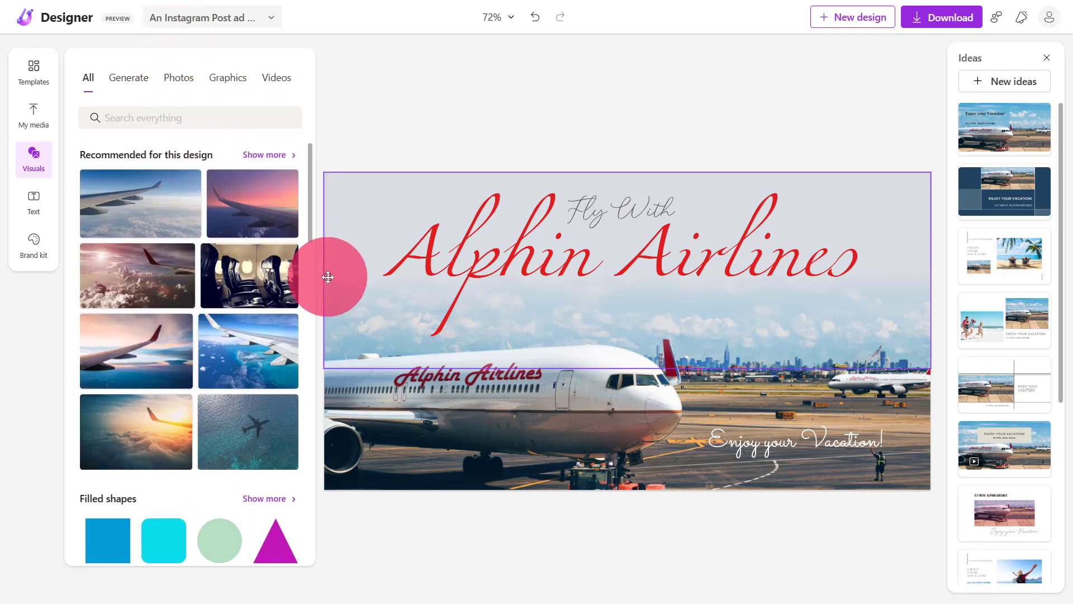
pyautogui.scroll(-5, 211, 313)
pyautogui.scroll(-2, 215, 326)
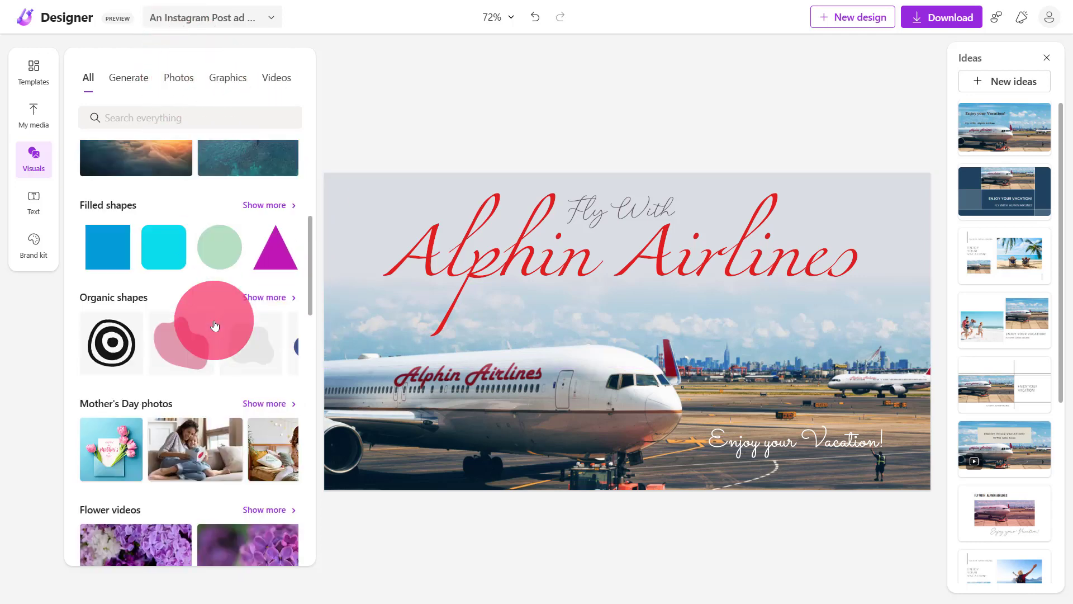
pyautogui.click(265, 216)
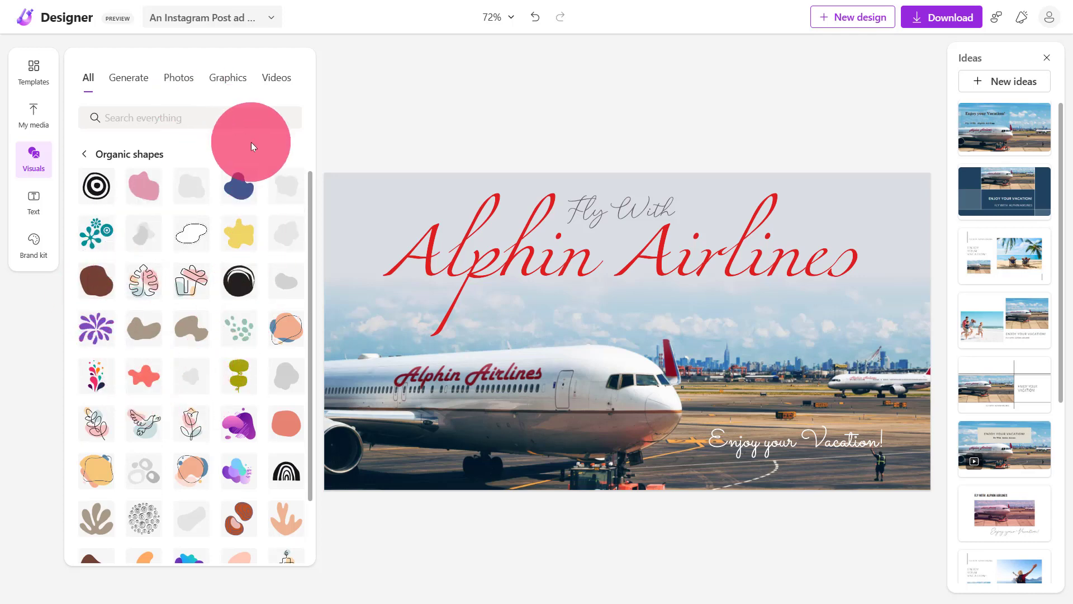
pyautogui.scroll(-1, 228, 336)
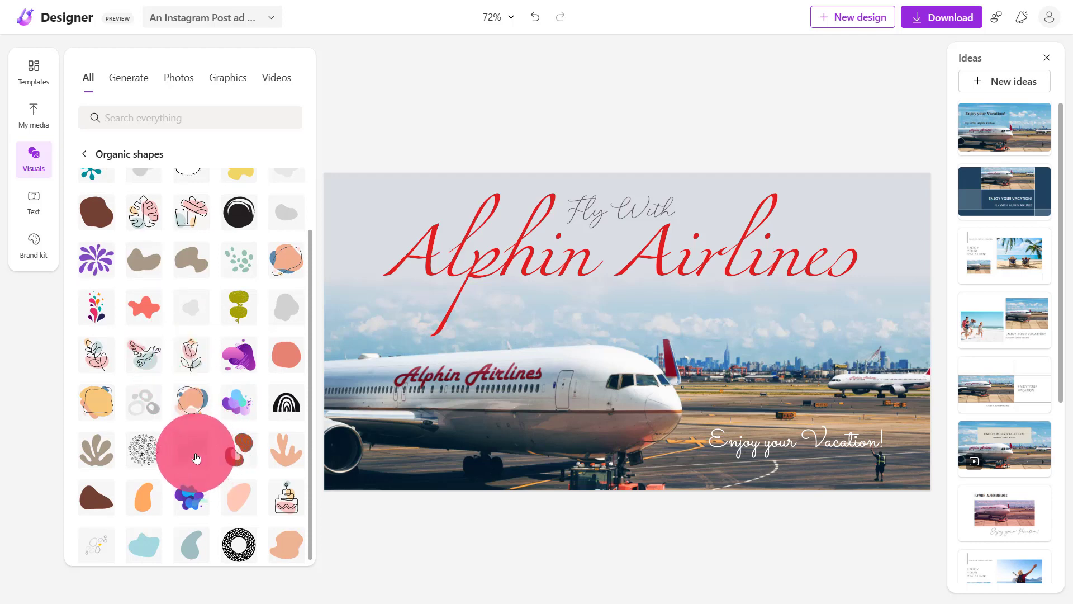
pyautogui.scroll(1, 210, 323)
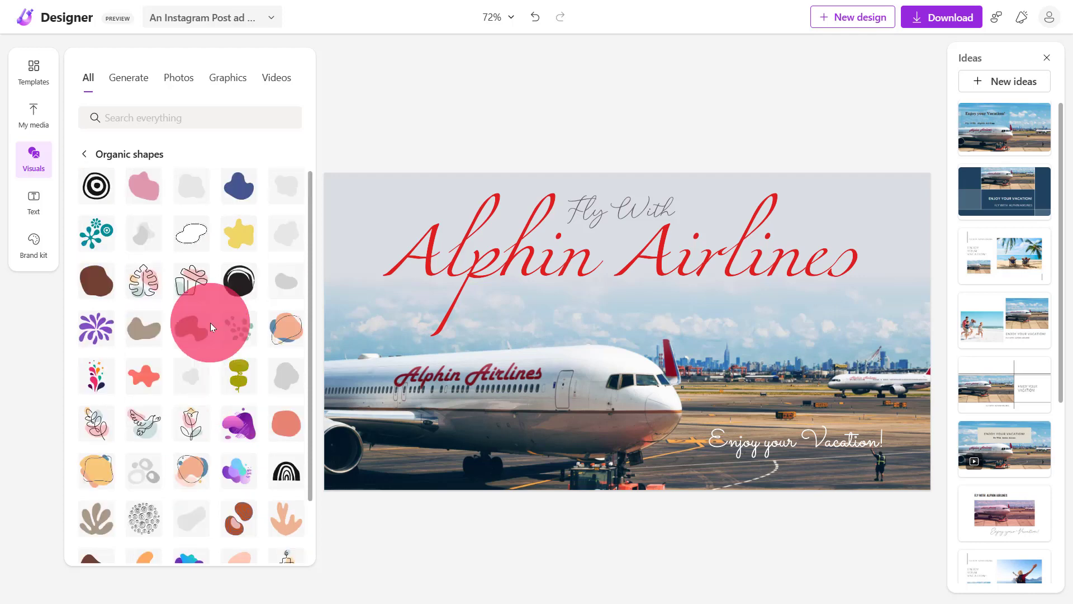
pyautogui.click(94, 341)
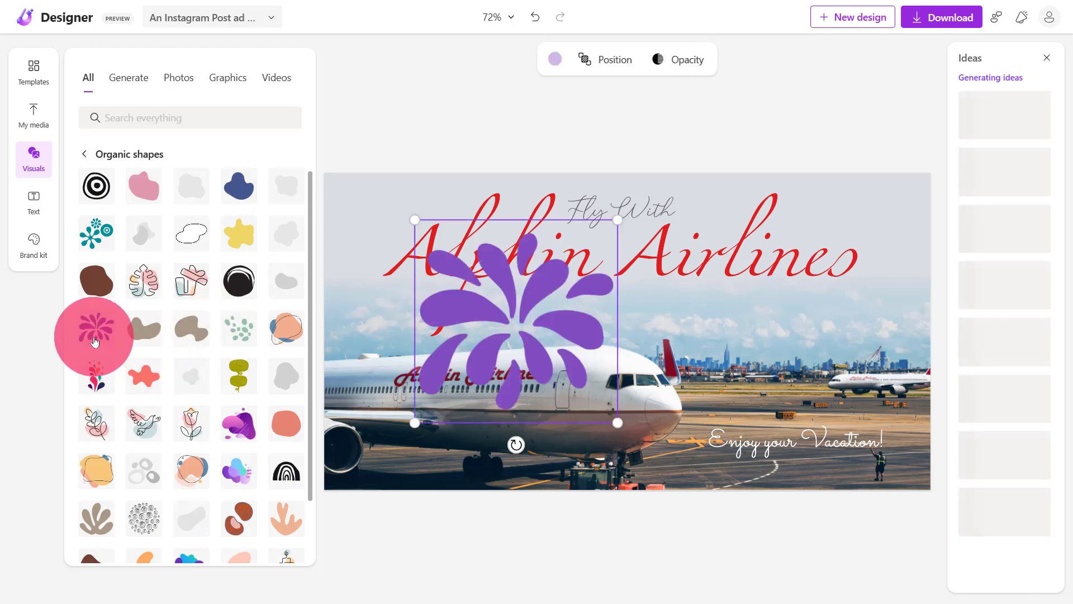
pyautogui.moveTo(504, 334); pyautogui.dragTo(699, 419)
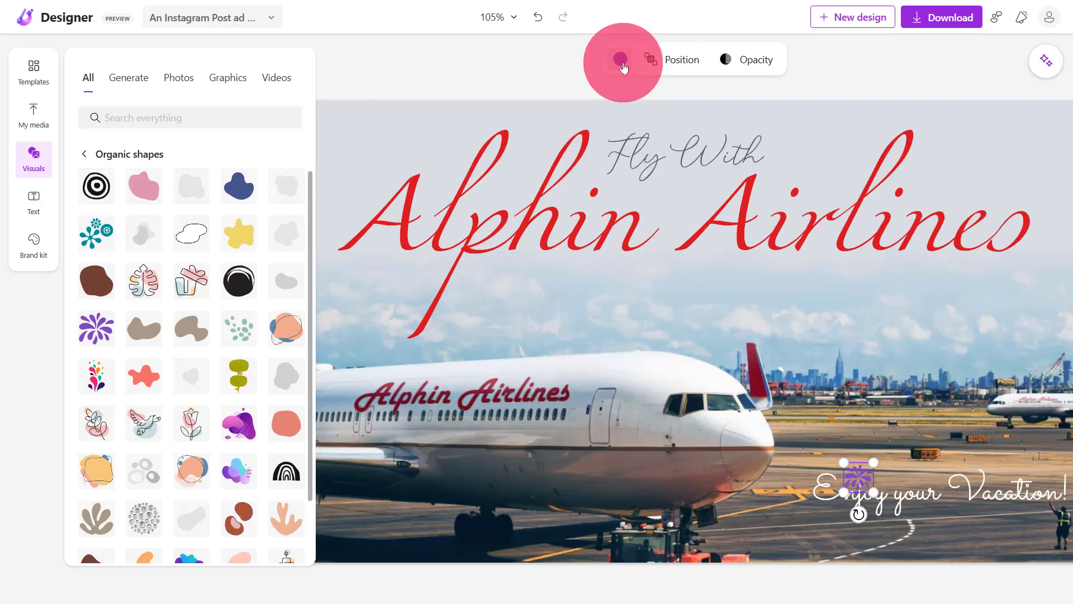
# Change the color of the burst graphic to the same red as the headline.
pyautogui.click(622, 59)
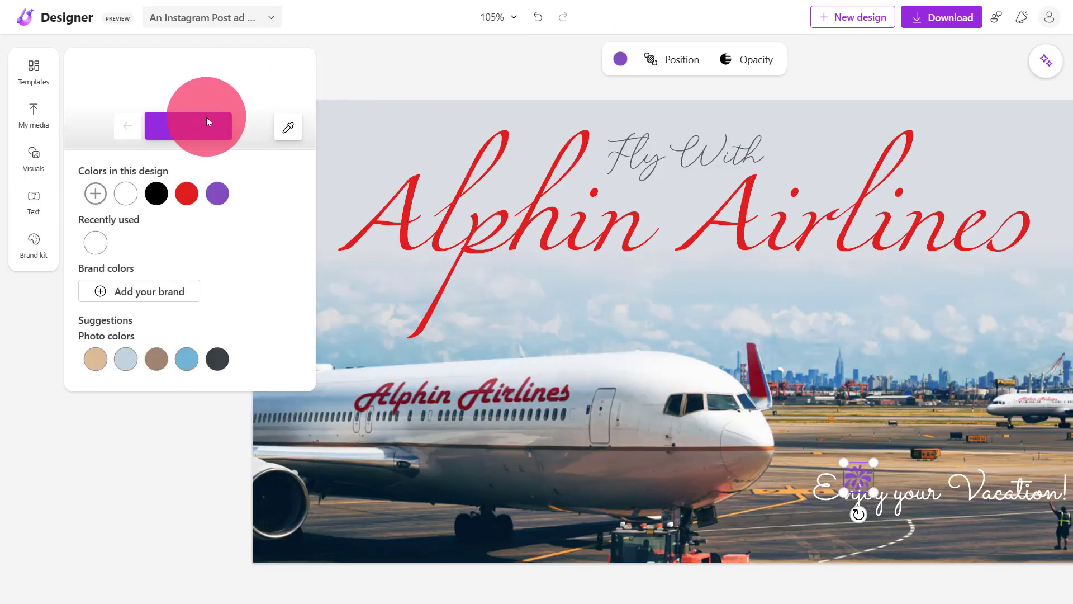
pyautogui.click(125, 194)
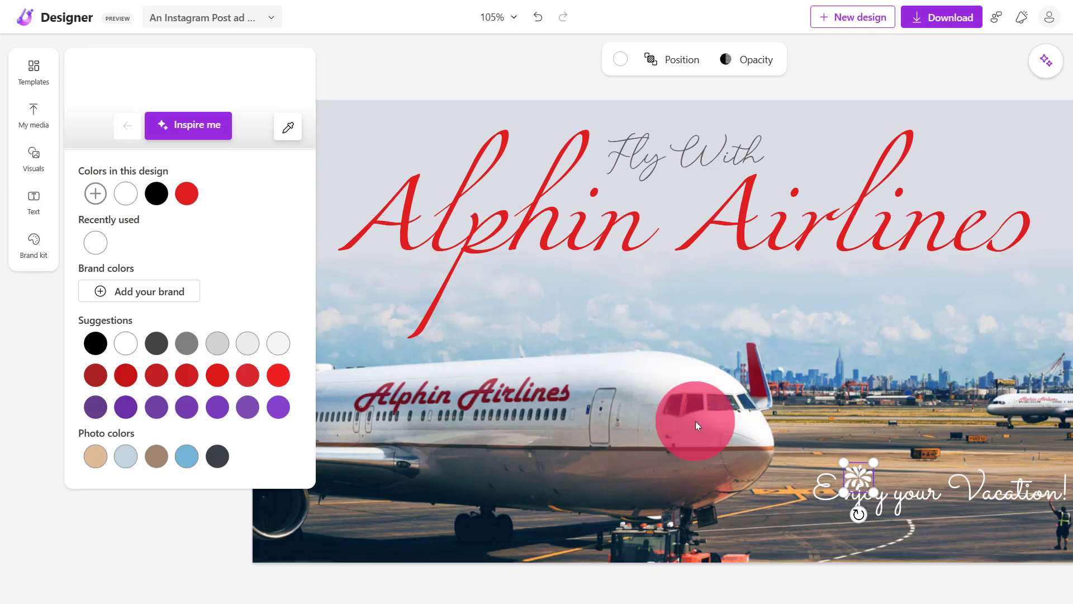
pyautogui.click(186, 194)
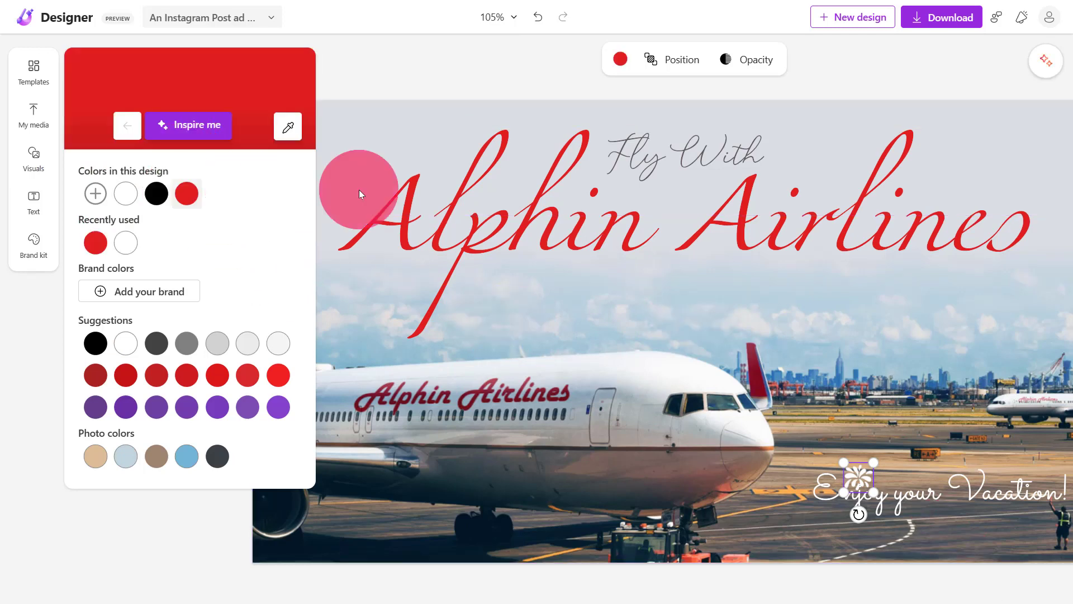
pyautogui.click(864, 393)
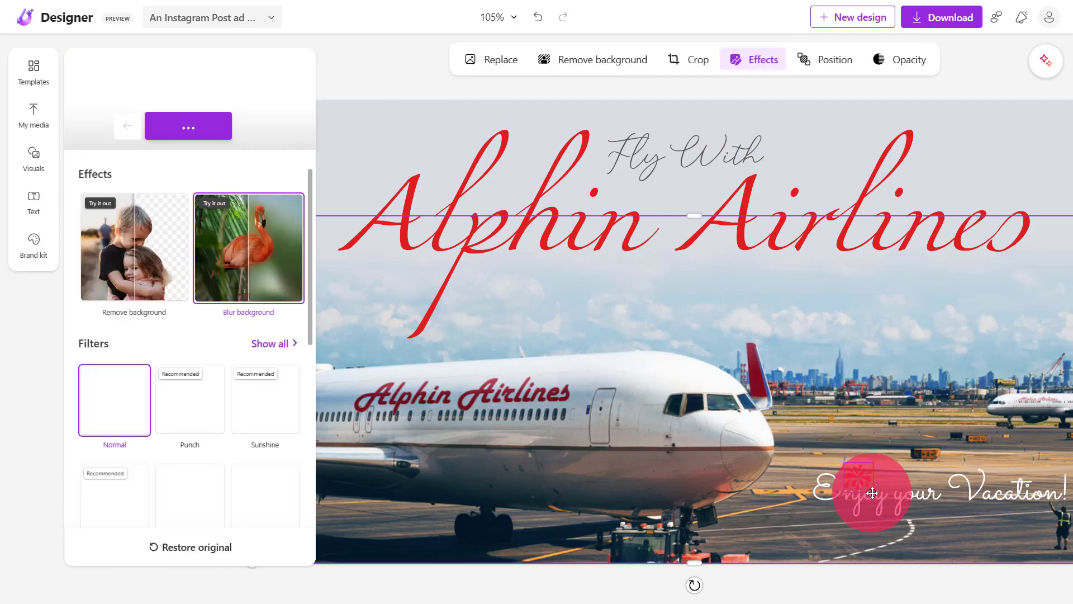
# Shrink the red burst further so it sits as the dot of the "j" in "Enjoy".
pyautogui.click(860, 478)
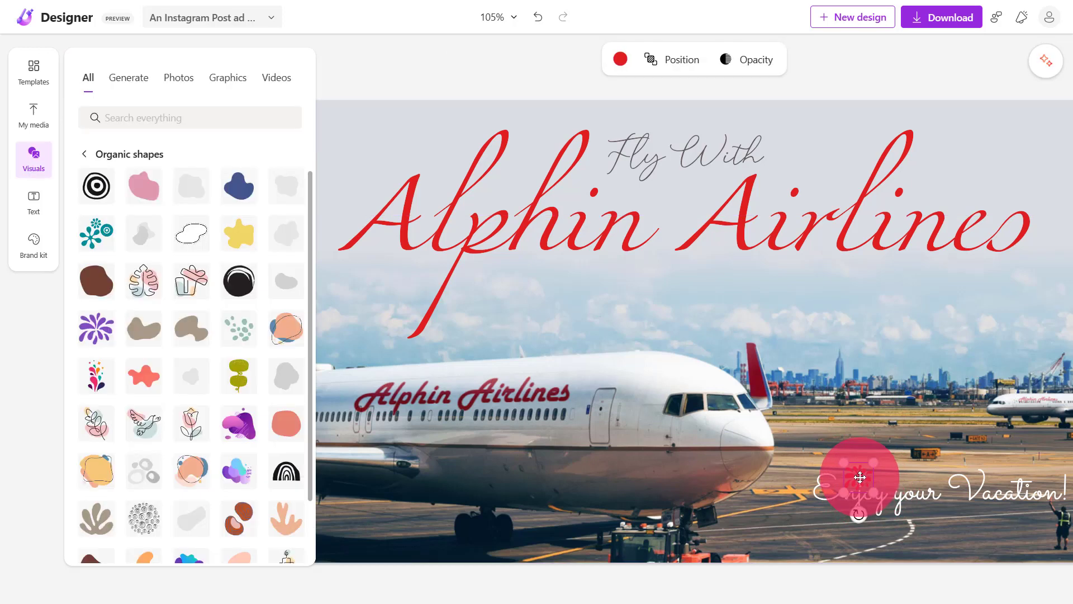
pyautogui.moveTo(873, 492); pyautogui.dragTo(856, 396)
pyautogui.click(855, 396)
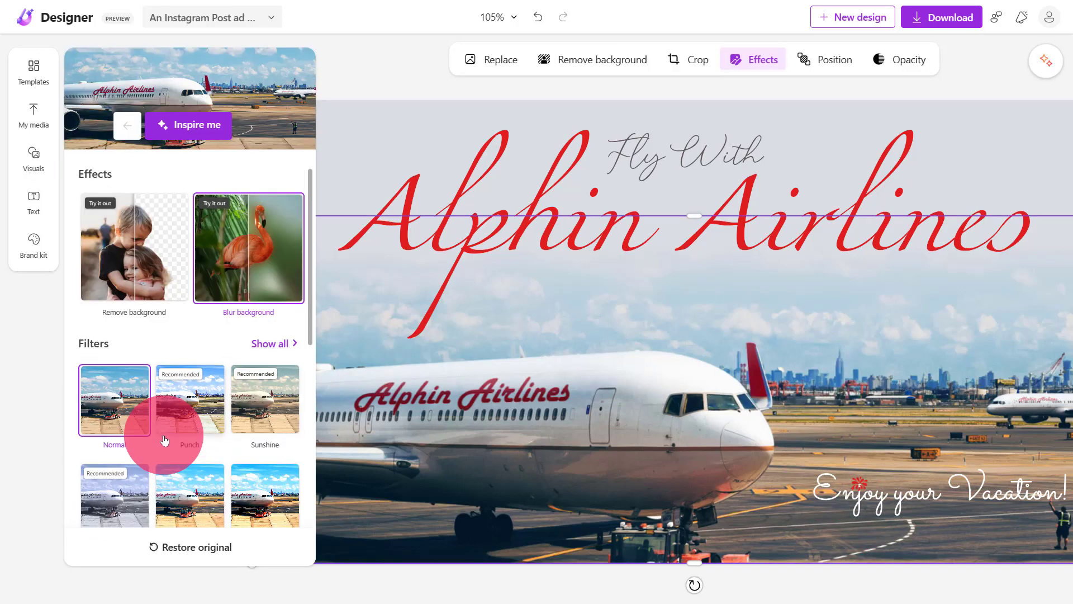
# Look through the visuals, the image generation option and the available templates.
pyautogui.click(36, 164)
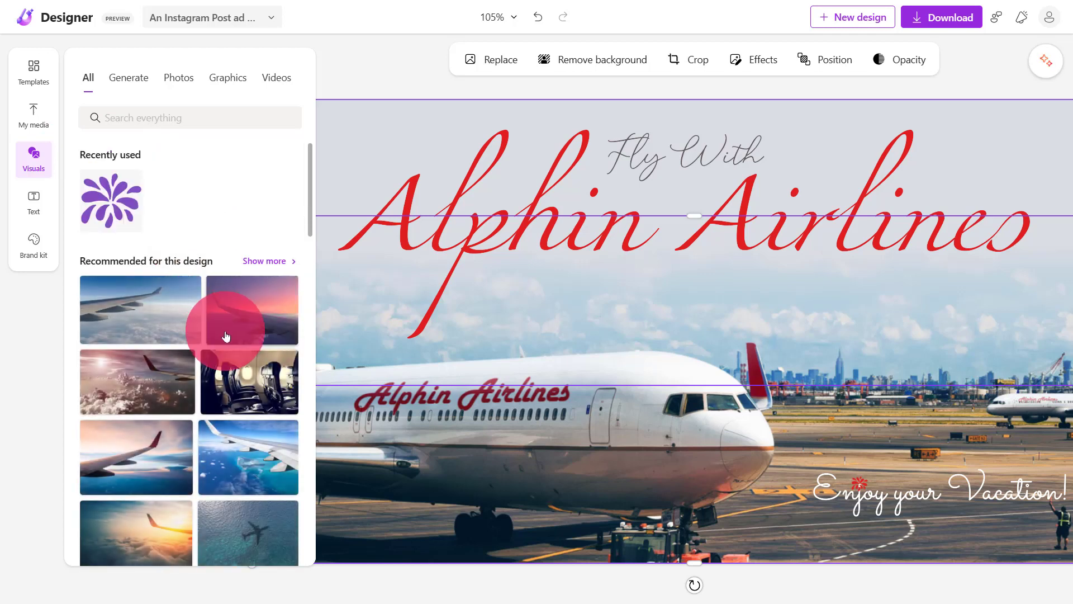
pyautogui.click(134, 84)
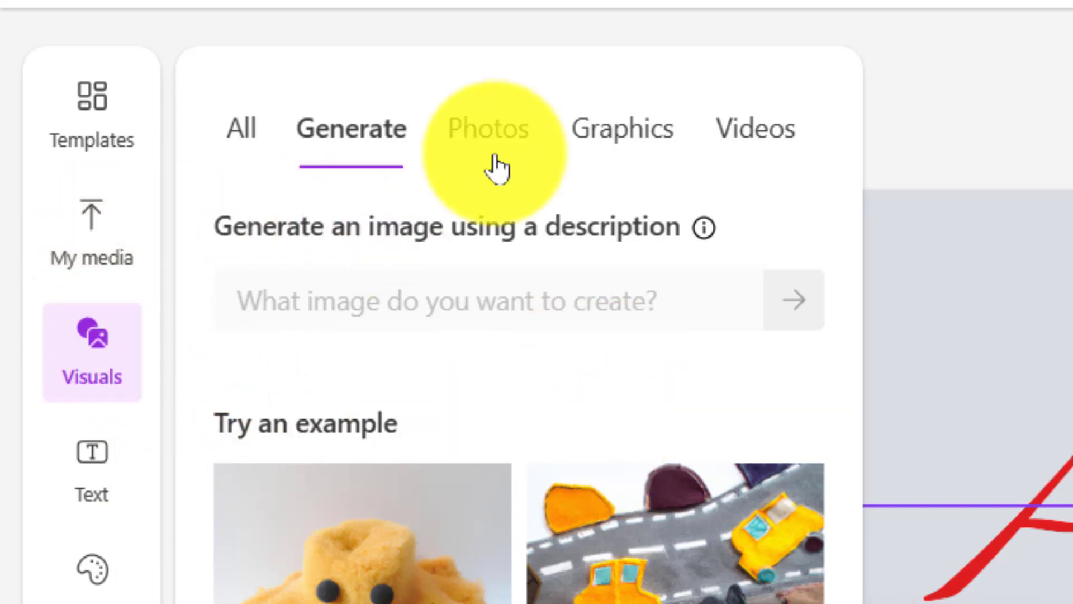
pyautogui.click(239, 129)
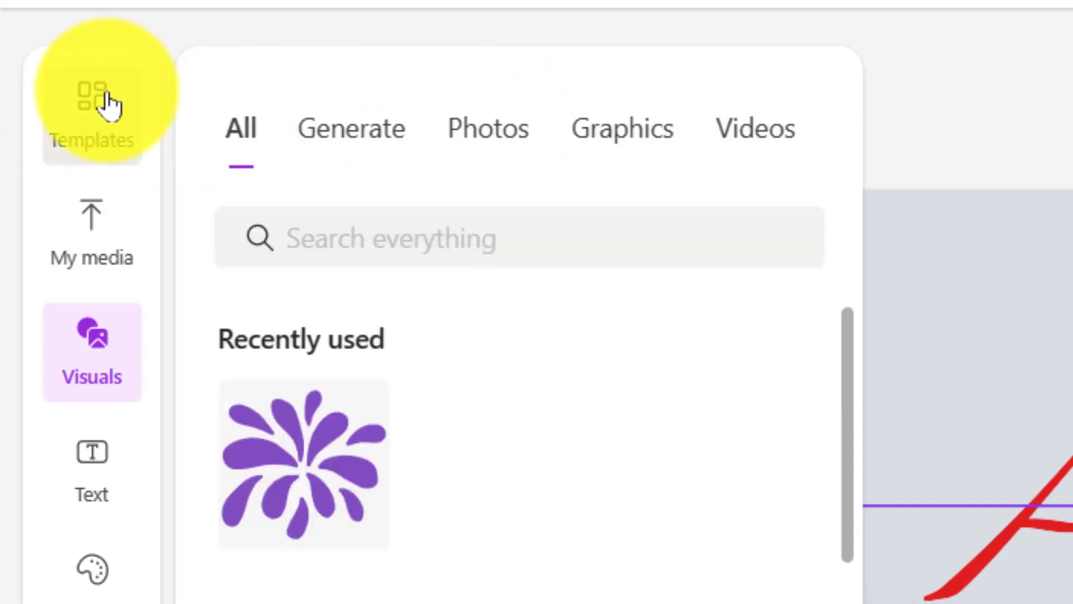
pyautogui.click(109, 104)
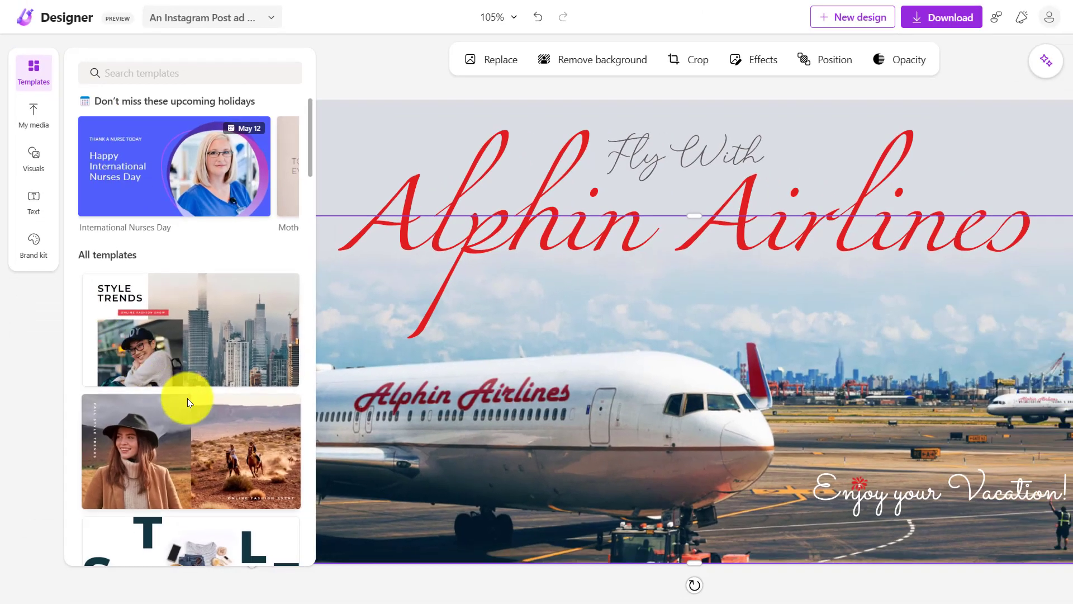
pyautogui.scroll(-3, 186, 398)
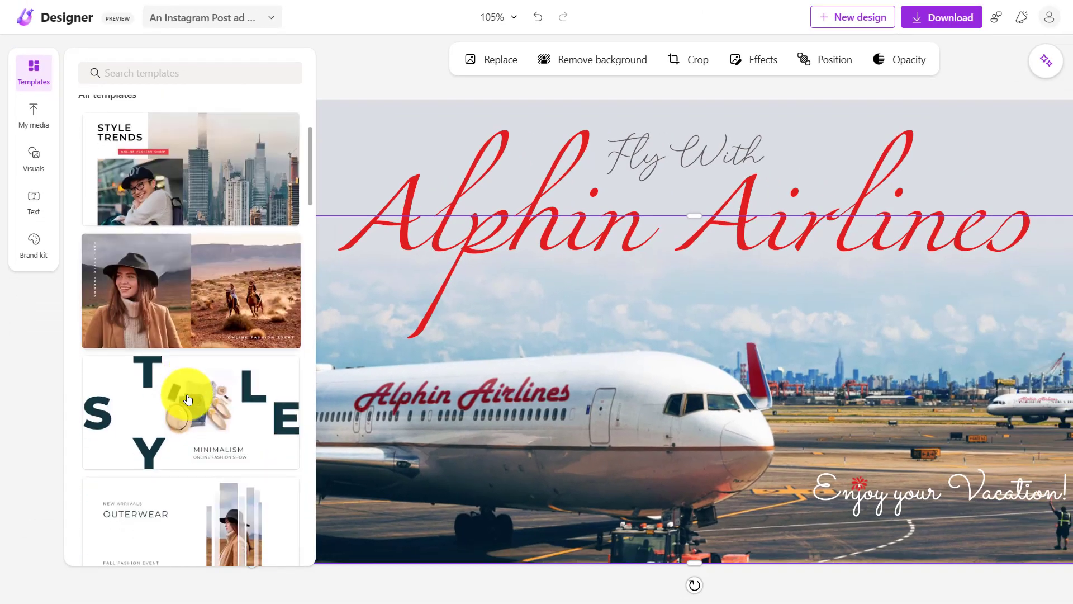
pyautogui.scroll(-3, 188, 399)
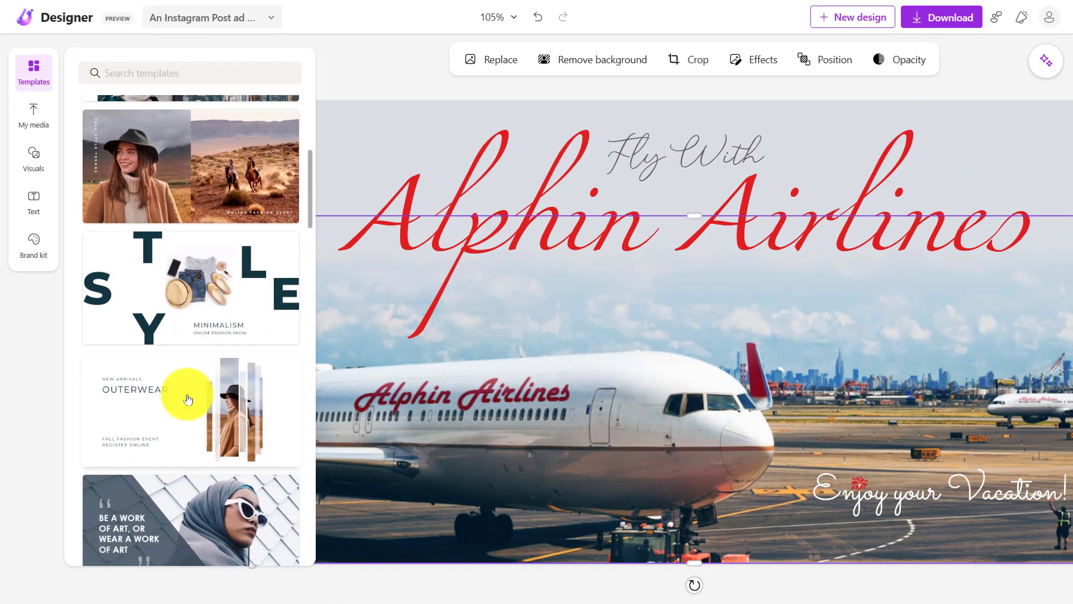
pyautogui.scroll(-10, 187, 394)
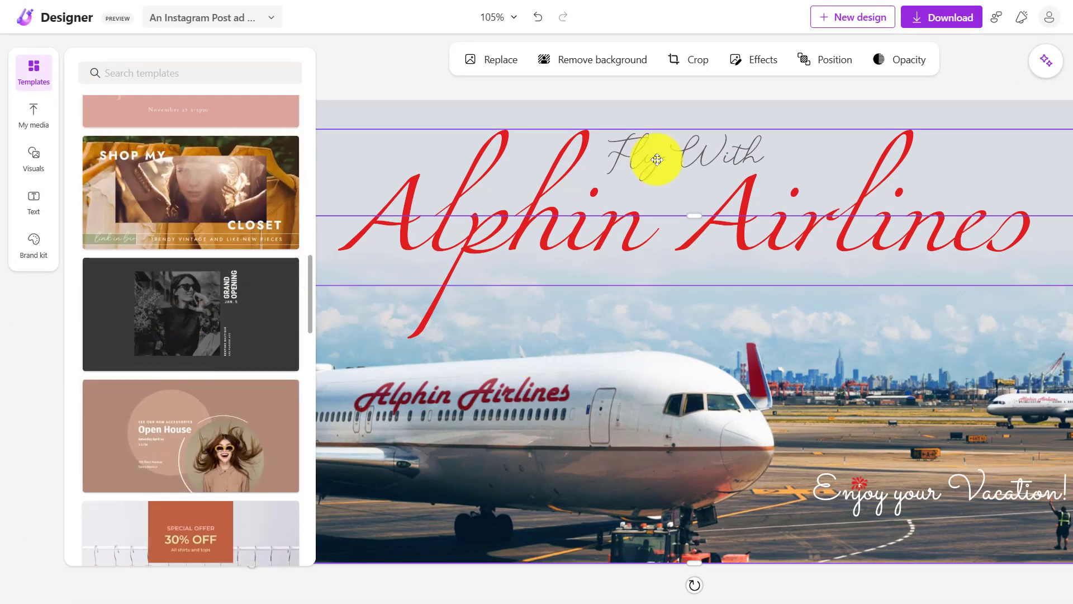
# Rename the design as "Alphin Airlines".
pyautogui.click(232, 18)
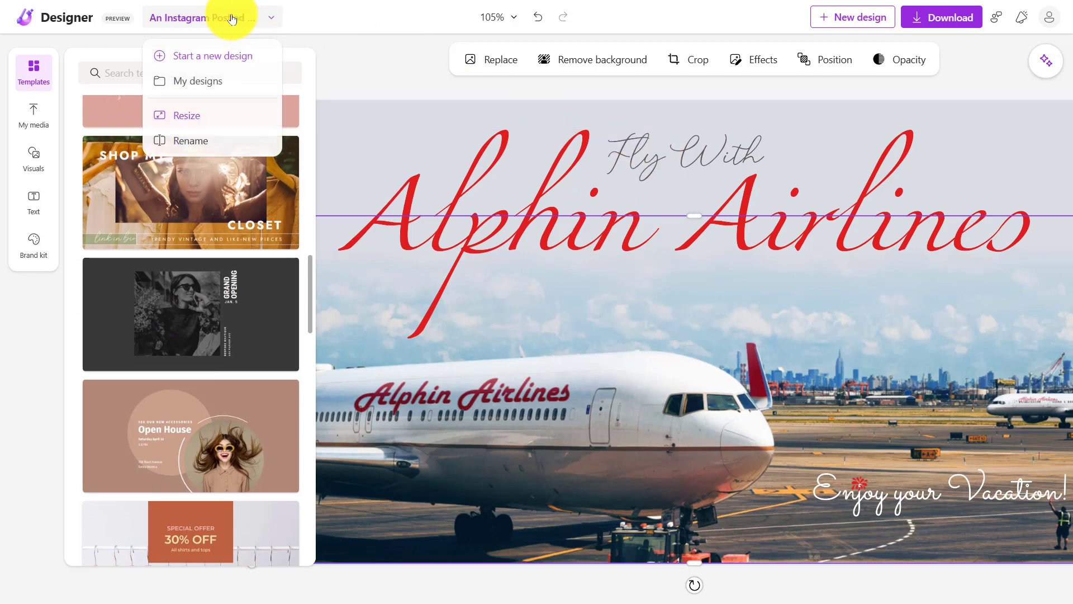
pyautogui.click(191, 141)
pyautogui.hotkey('ctrl', 'a')
pyautogui.write('A')
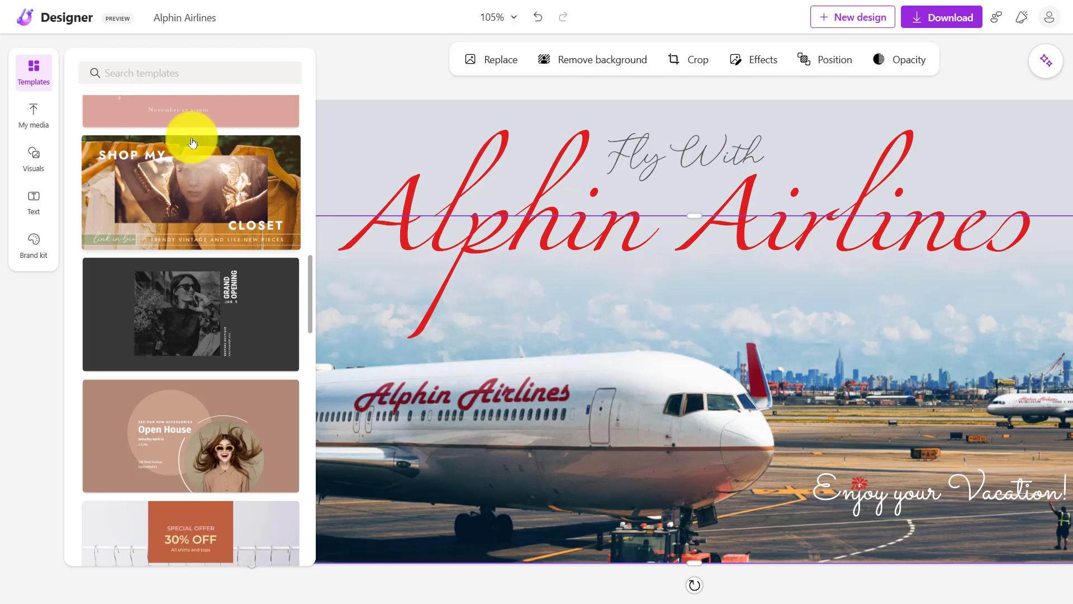
pyautogui.press('Return')
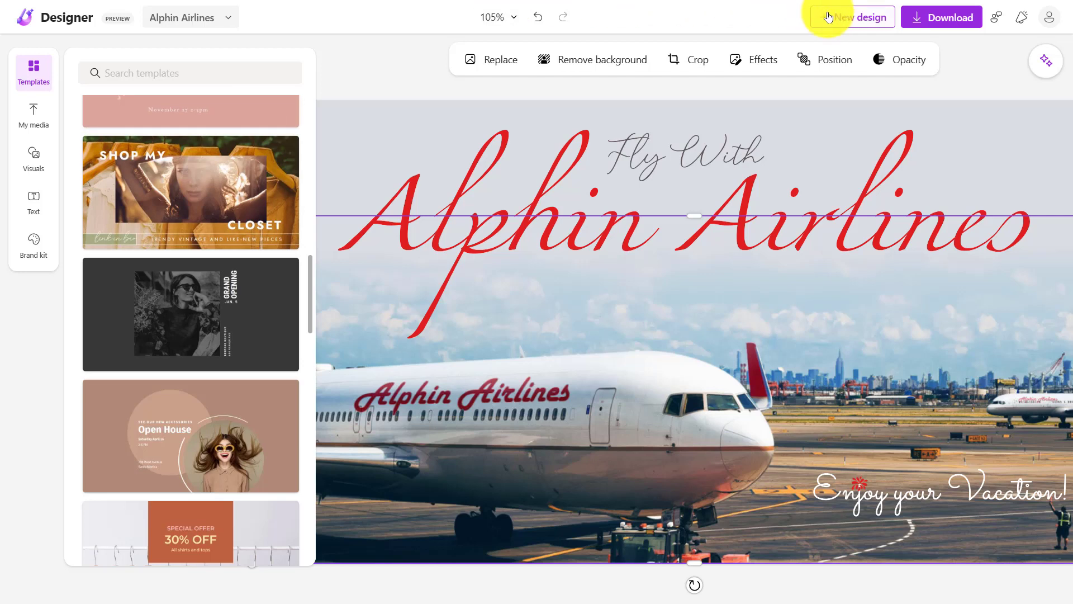
# Download the finished design as a PNG with the watermark removed.
pyautogui.click(928, 25)
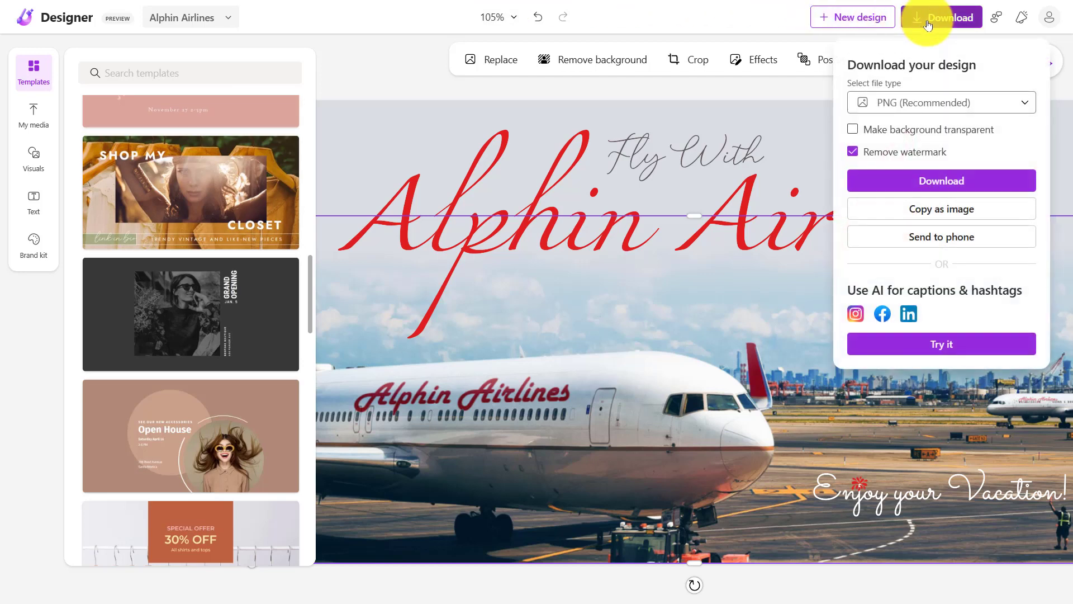
pyautogui.click(908, 108)
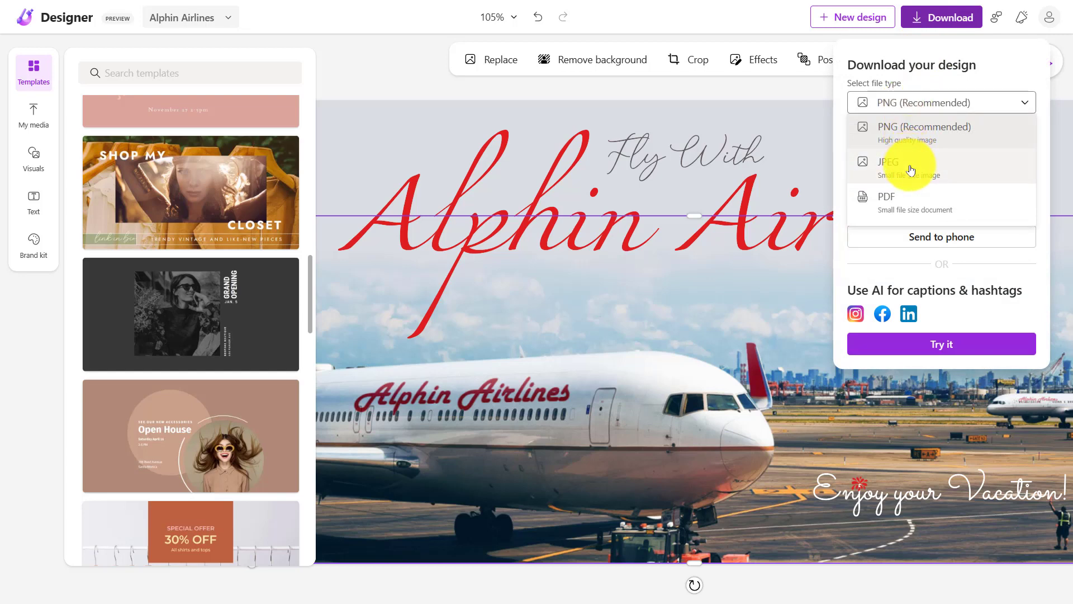
pyautogui.click(884, 124)
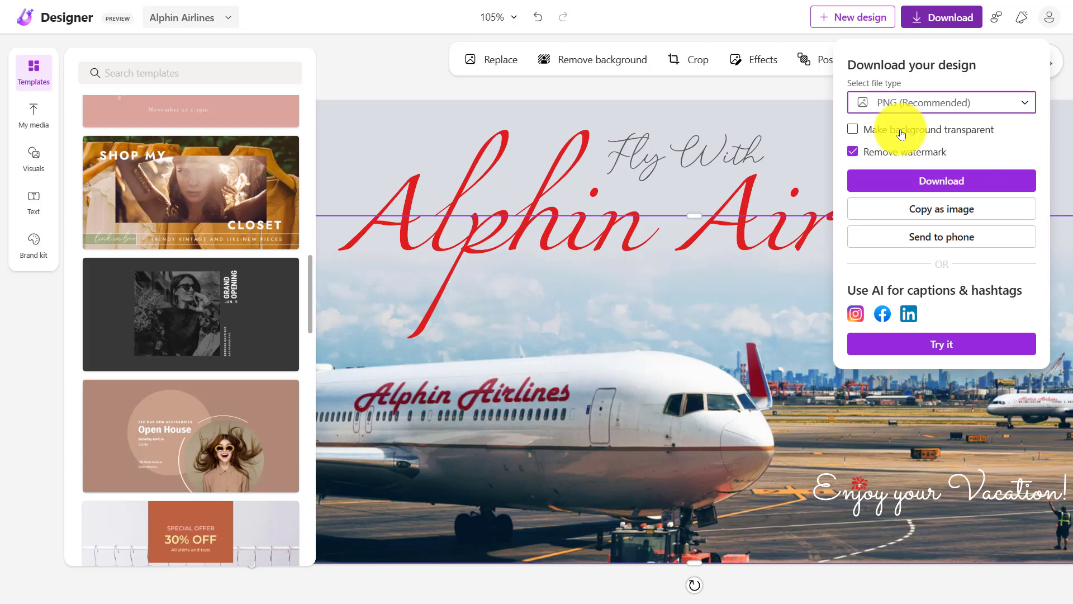
pyautogui.click(943, 183)
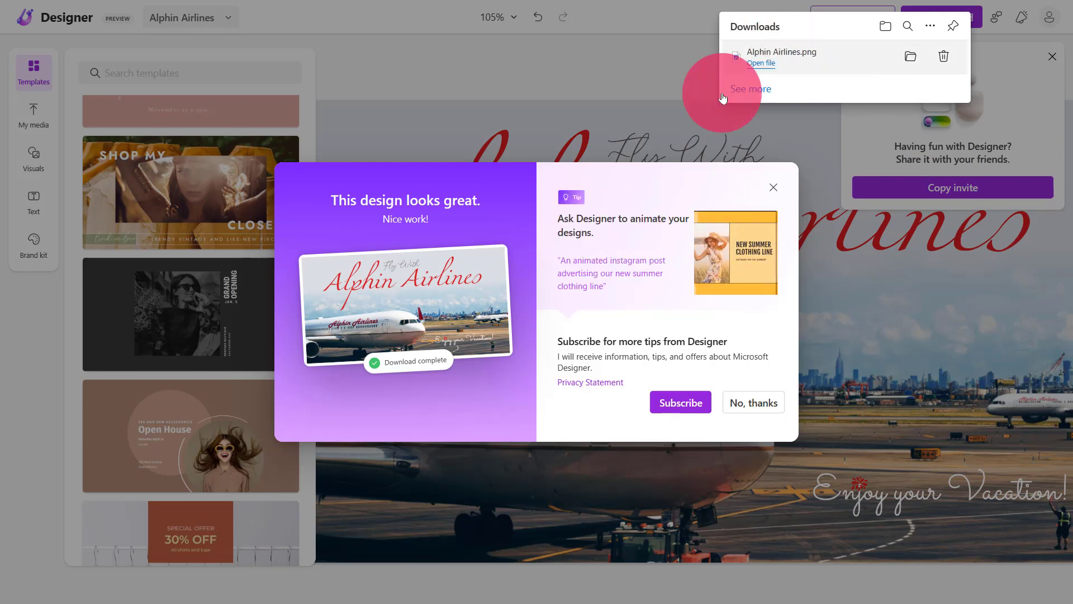
pyautogui.click(899, 62)
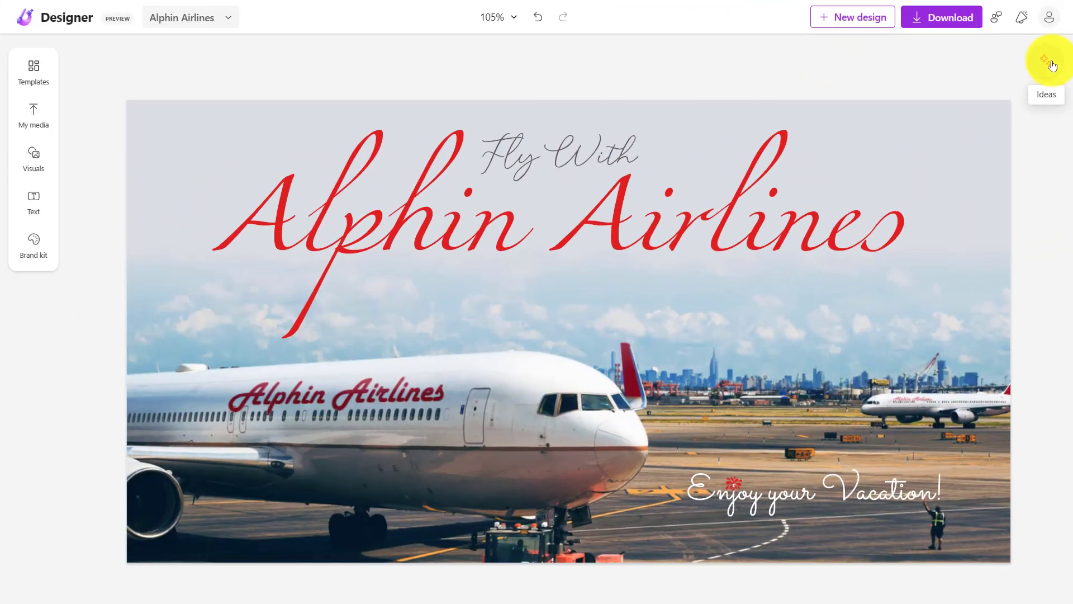
# Apply the suggested animated design idea with the dark navy frame and a row of stars above the white text.
pyautogui.click(1051, 63)
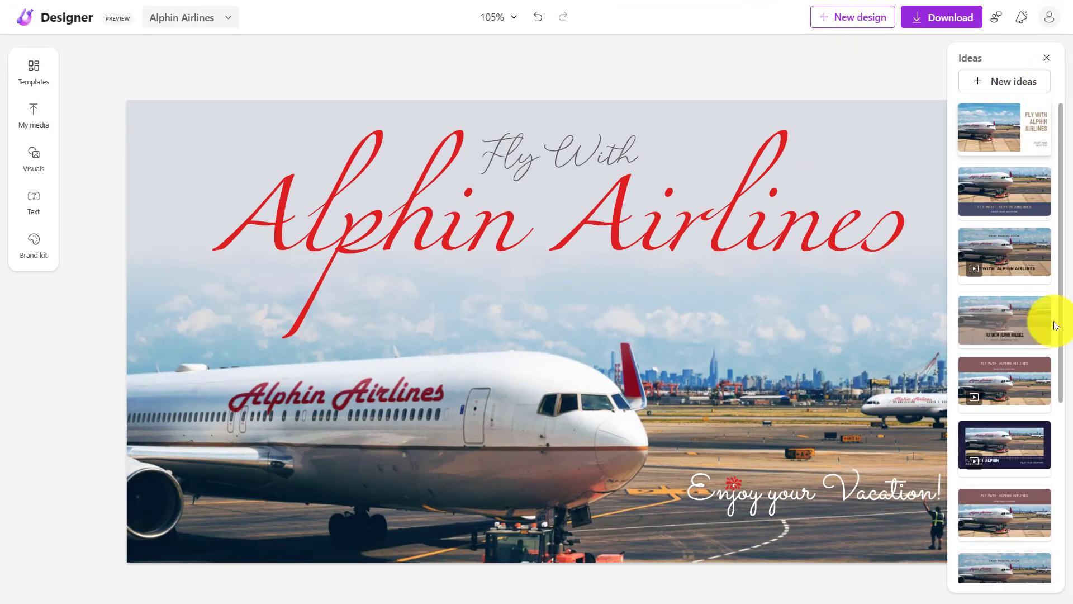
pyautogui.scroll(-5, 1031, 351)
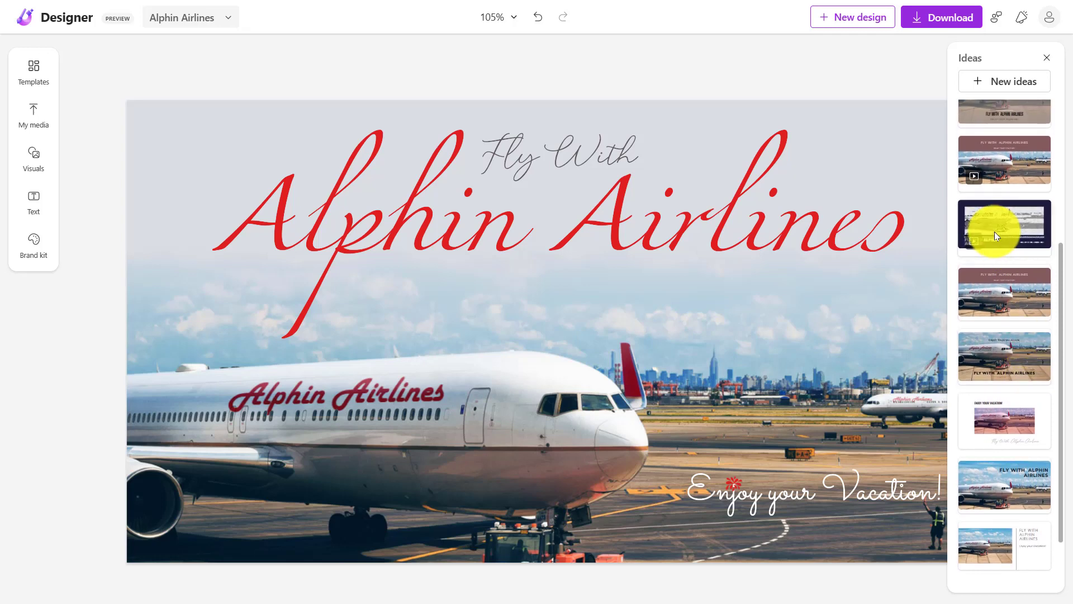
pyautogui.click(994, 232)
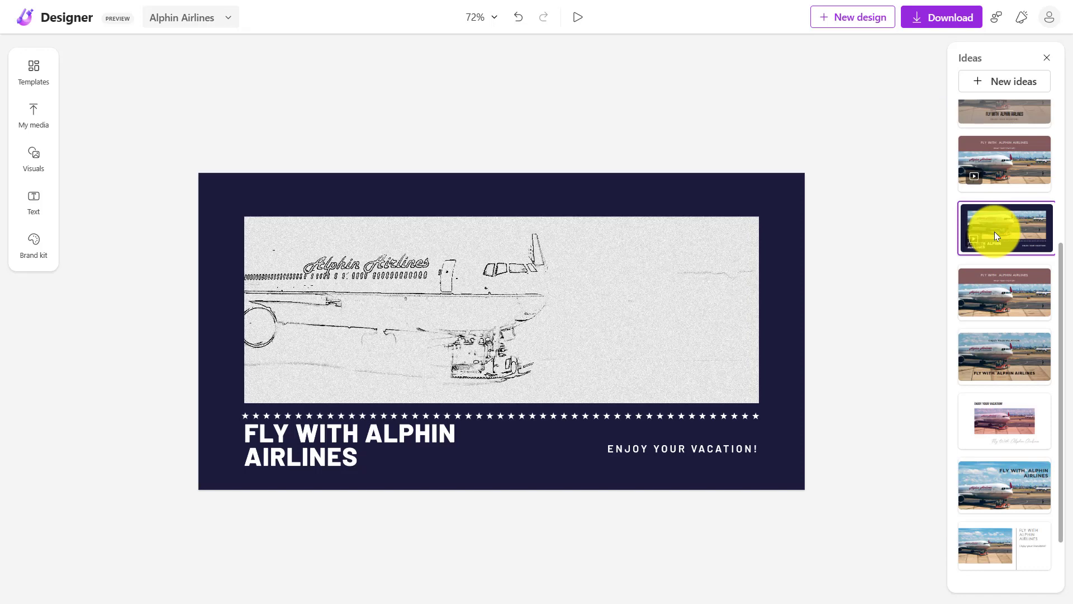
pyautogui.click(995, 232)
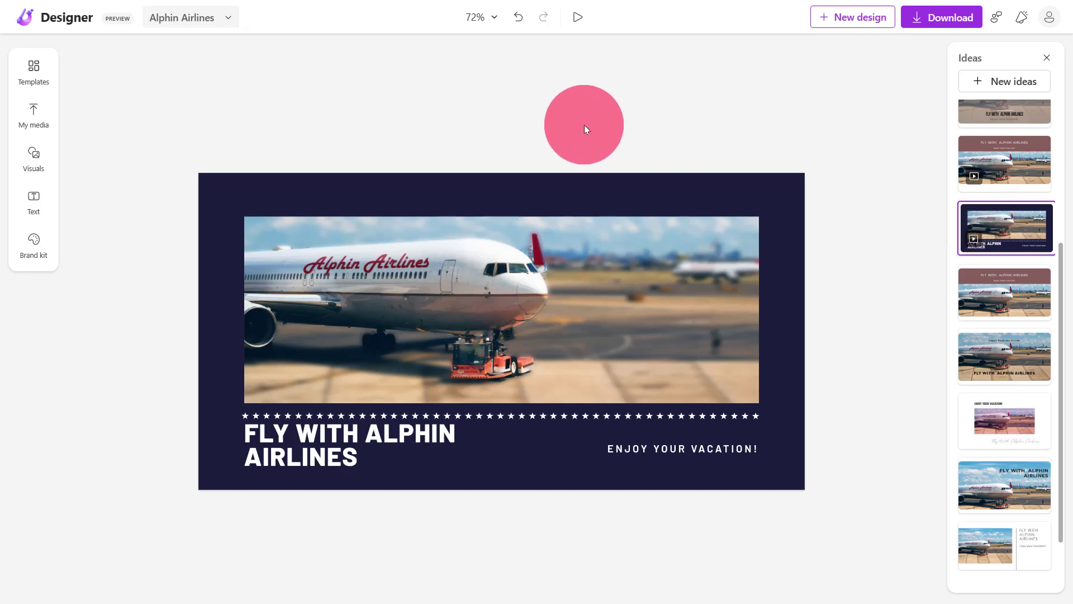
# Open the download options for the animated design.
pyautogui.click(927, 28)
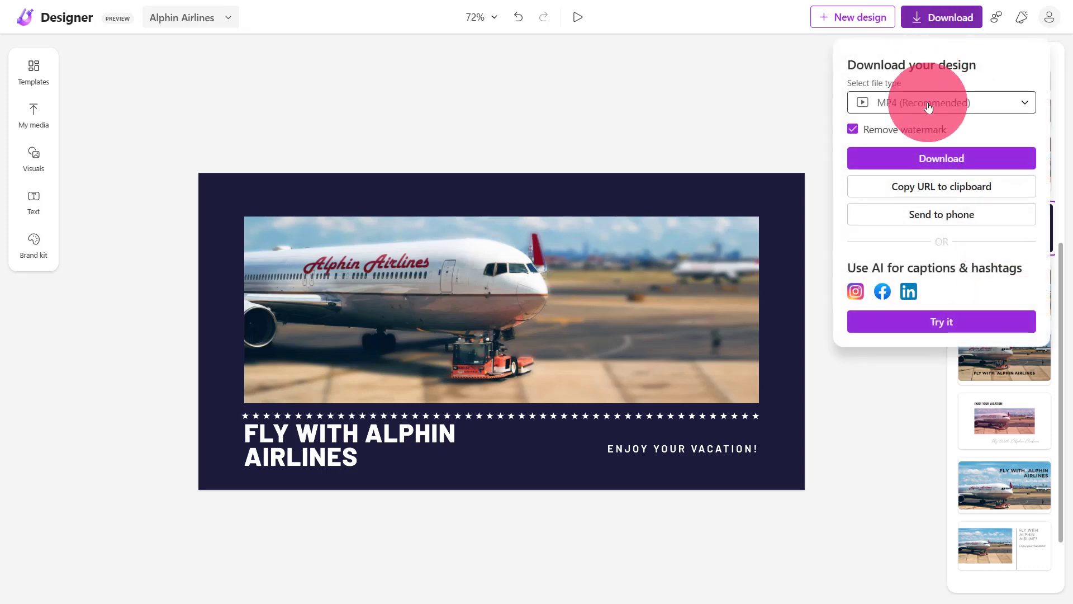